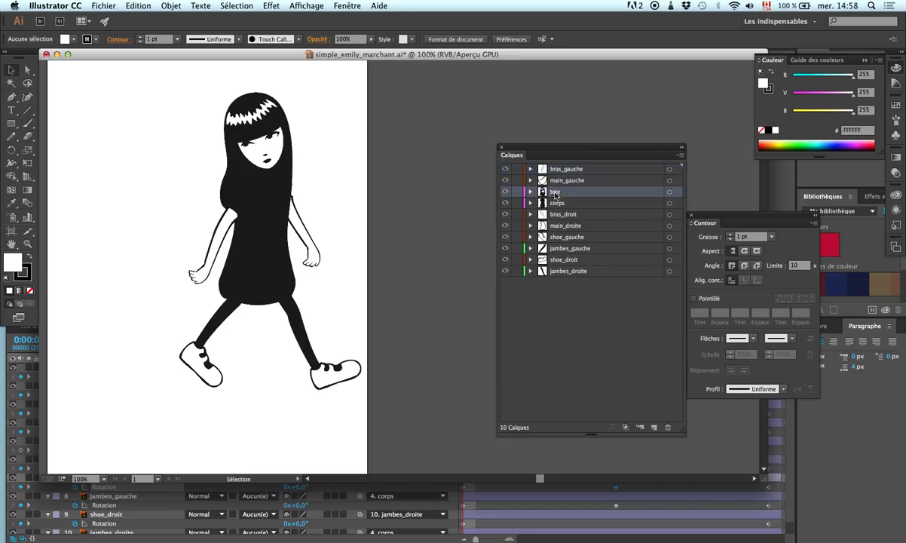
Step: In Illustrator, test-rotate the right leg about the hip with the right shoe hidden, then undo both changes
{"action": "left_click", "coordinate": [505, 260]}
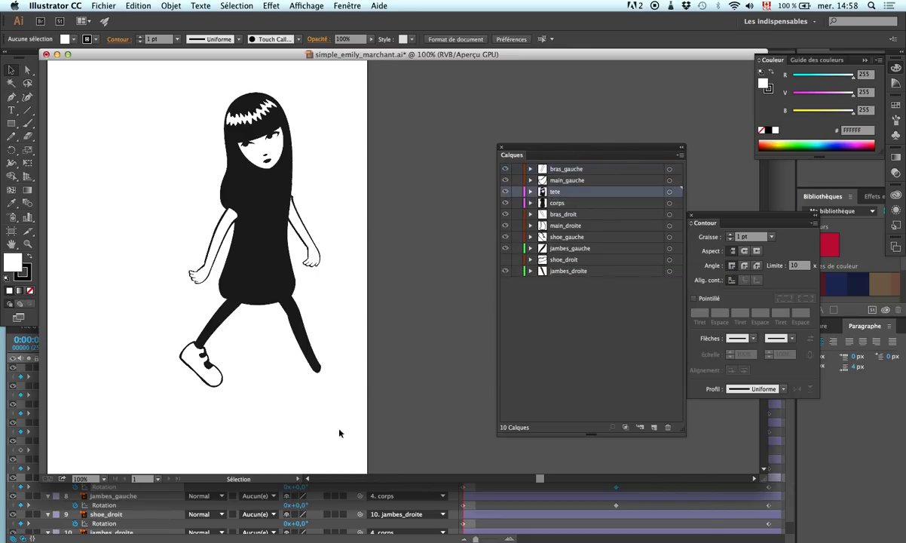
{"action": "left_click", "coordinate": [317, 367]}
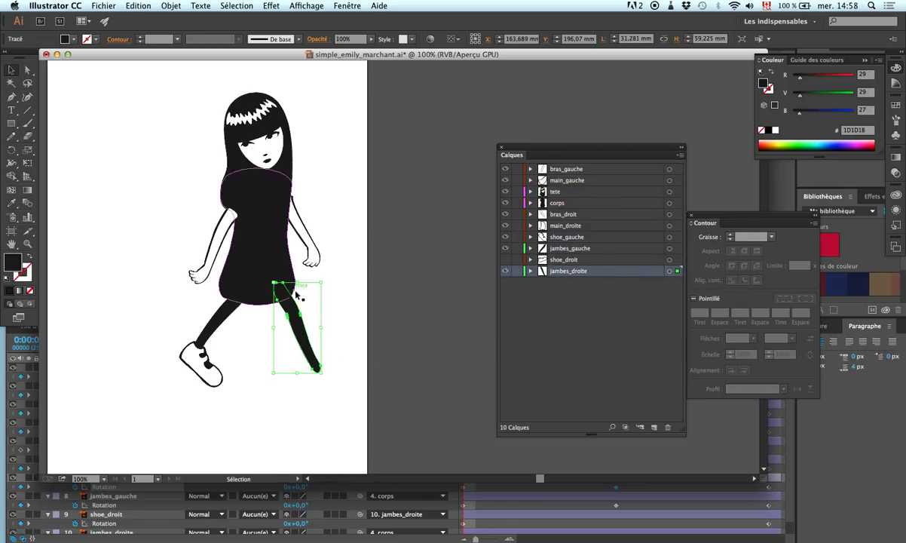
{"action": "key", "text": "e"}
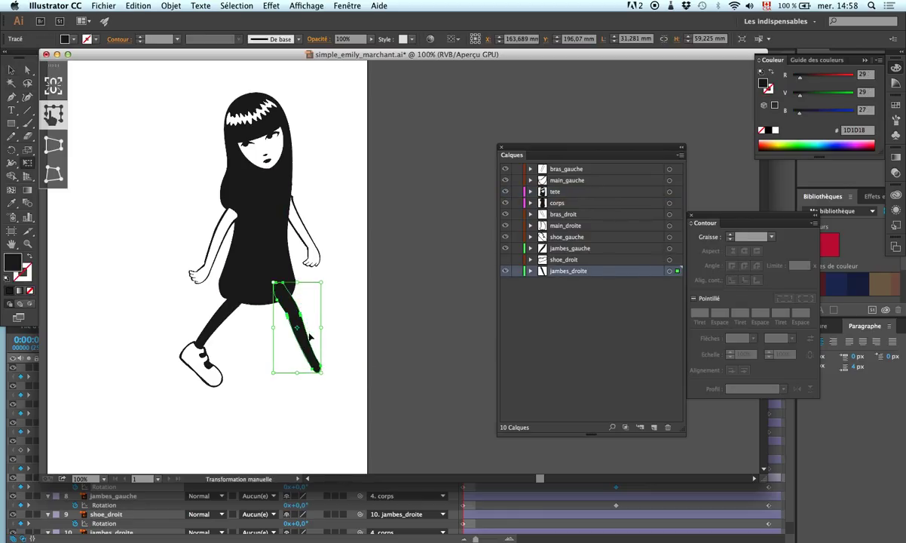
{"action": "left_click_drag", "start_coordinate": [349, 389], "coordinate": [305, 360]}
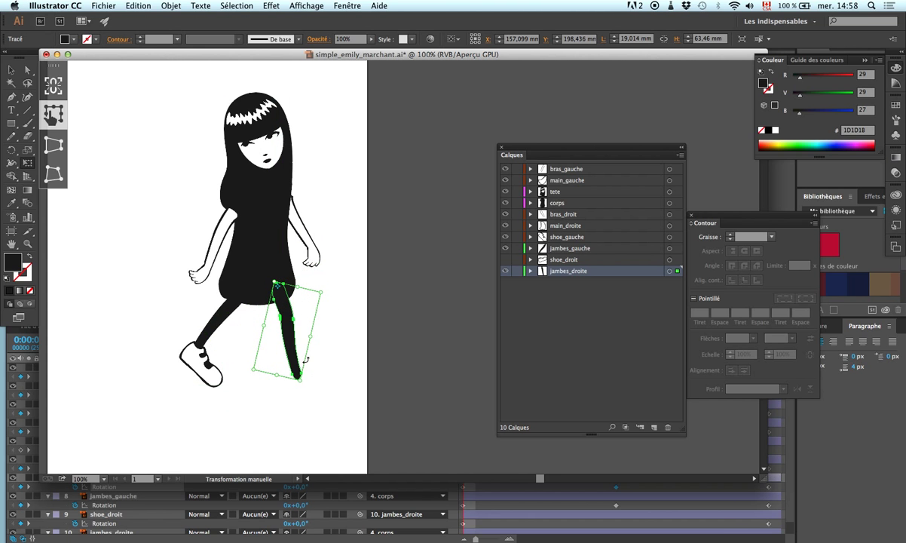
{"action": "key", "text": "super+z"}
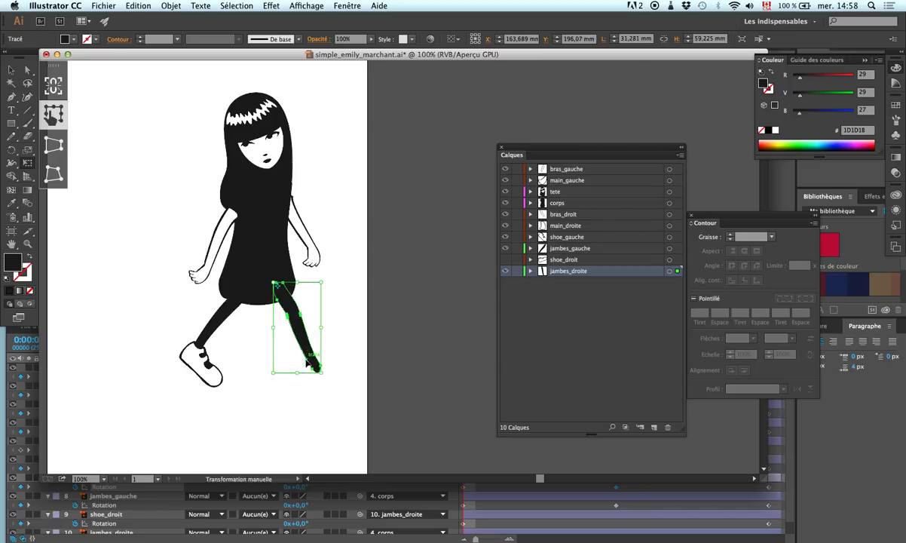
{"action": "key", "text": "super+z"}
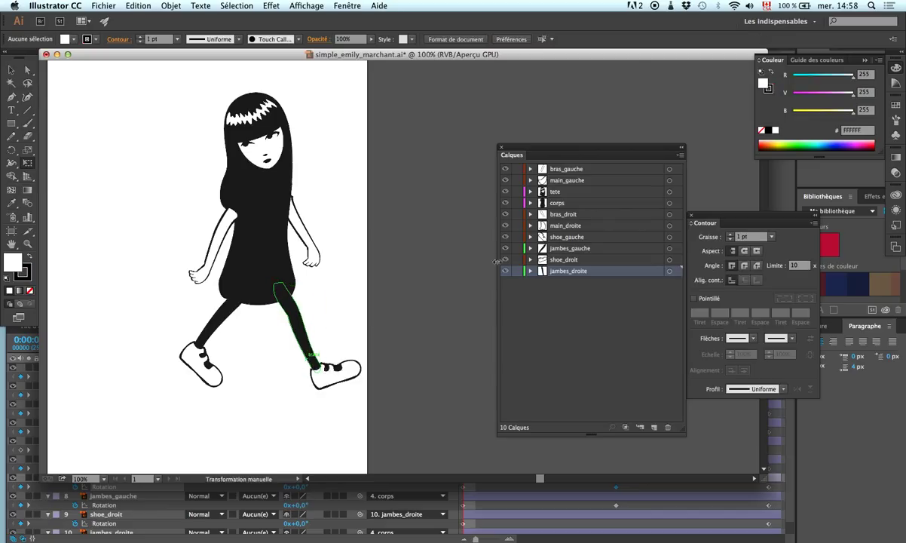
{"action": "left_click", "coordinate": [440, 240]}
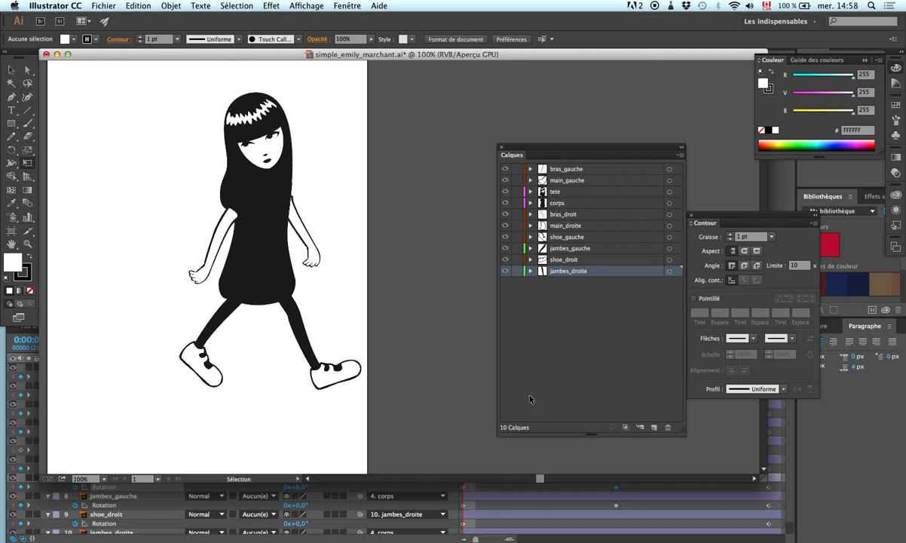
Step: Preview the existing walk, then import simple_emily_marchant.ai as a composition keeping layer sizes
{"action": "left_click", "coordinate": [588, 475]}
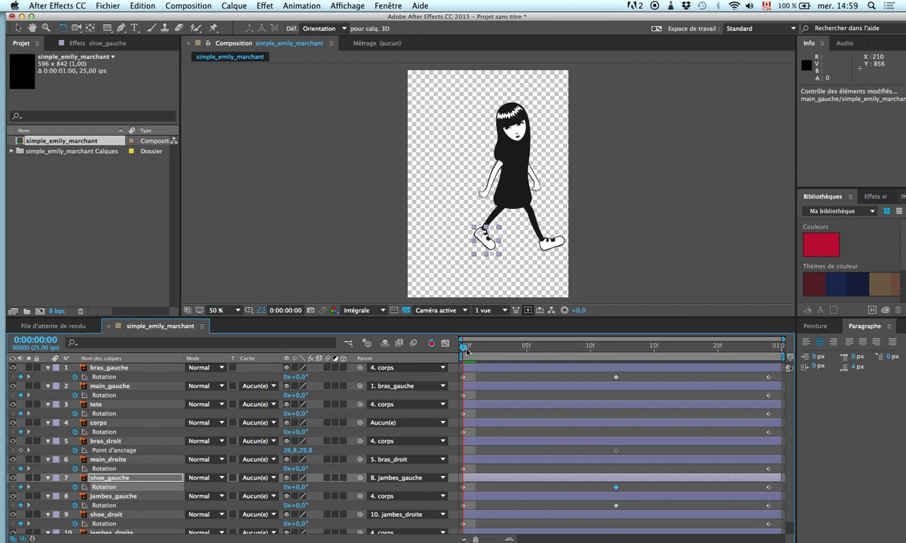
{"action": "key", "text": "space"}
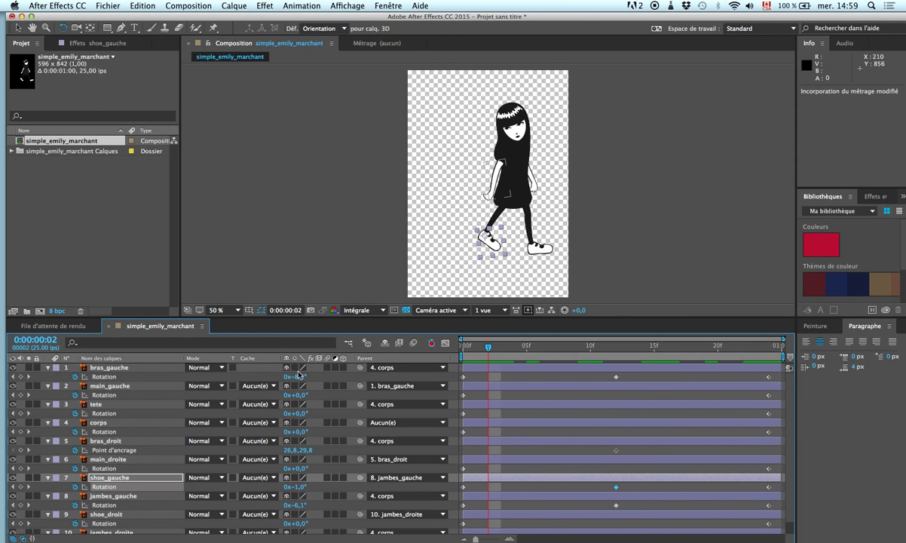
{"action": "double_click", "coordinate": [132, 250]}
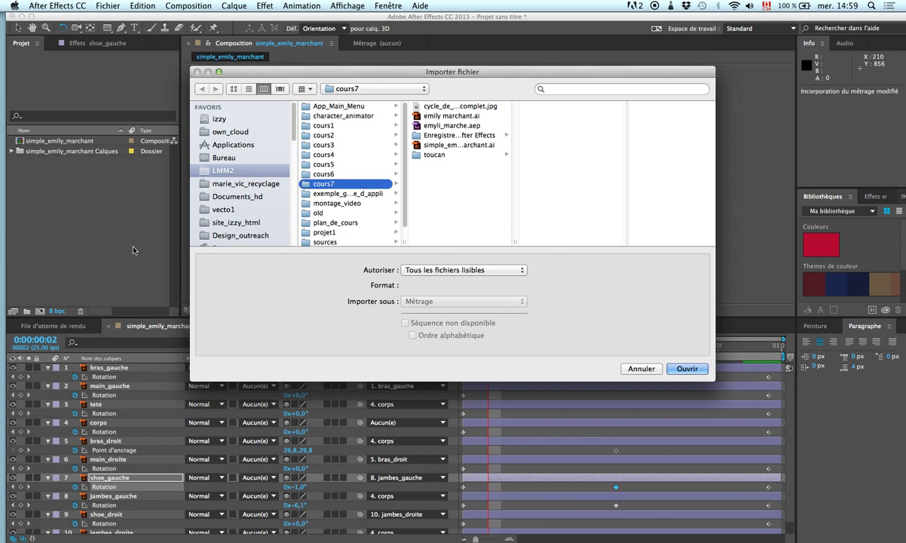
{"action": "left_click", "coordinate": [454, 144]}
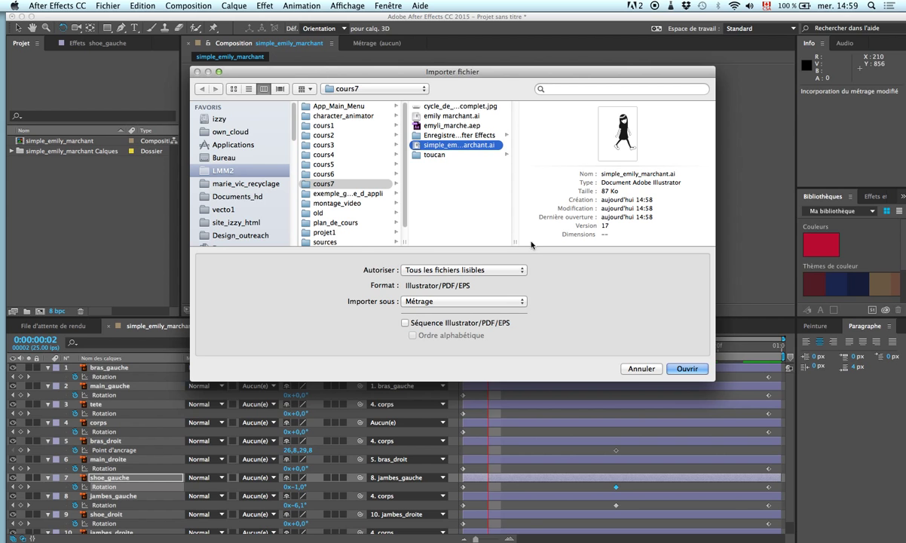
{"action": "left_click", "coordinate": [475, 300]}
{"action": "left_click", "coordinate": [500, 319]}
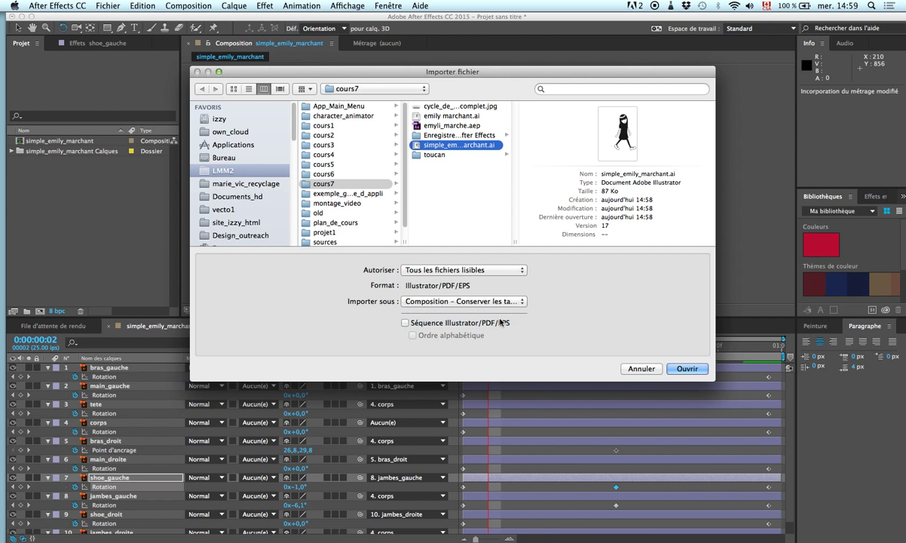
{"action": "left_click", "coordinate": [696, 369]}
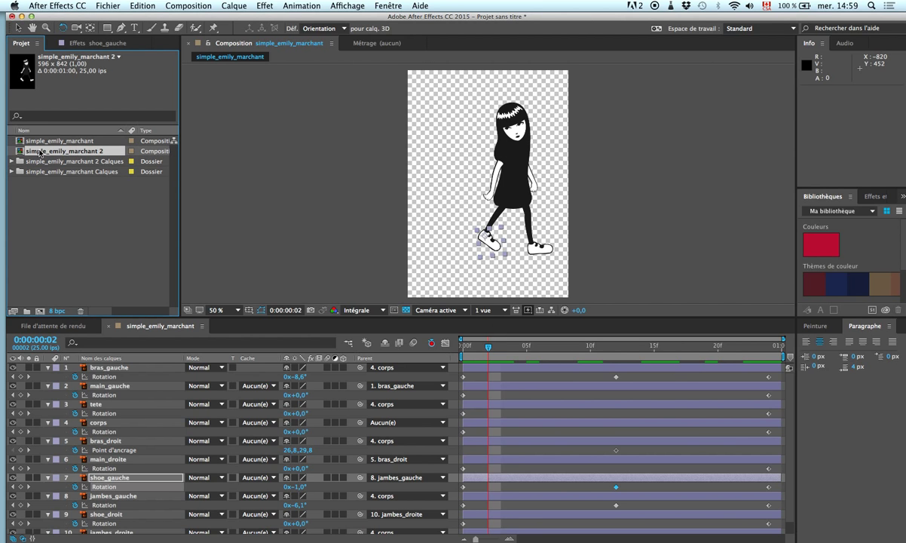
Step: Open simple_emily_marchant 2 and check the cycle_de_marche_complet.jpg walk-cycle reference before dismissing it
{"action": "double_click", "coordinate": [21, 153]}
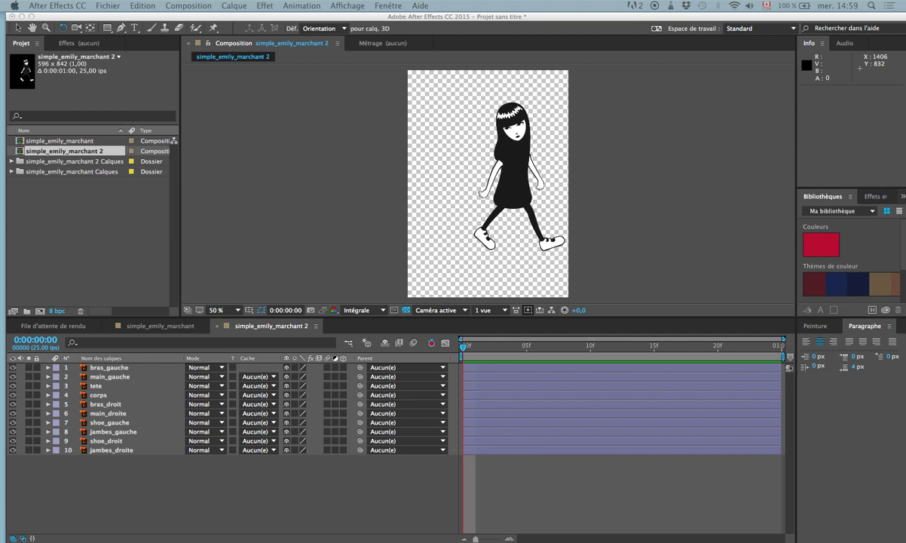
{"action": "left_click_drag", "start_coordinate": [562, 171], "coordinate": [554, 118]}
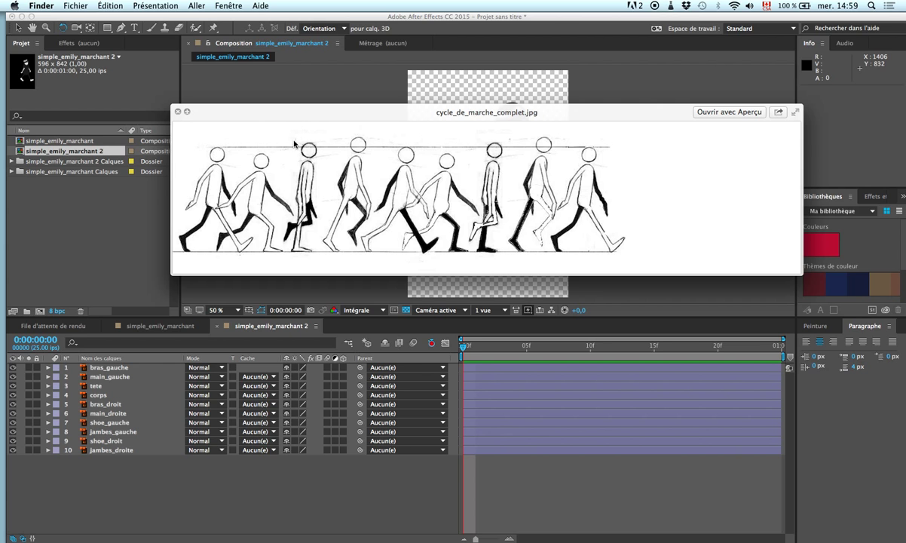
{"action": "left_click_drag", "start_coordinate": [379, 113], "coordinate": [905, 98]}
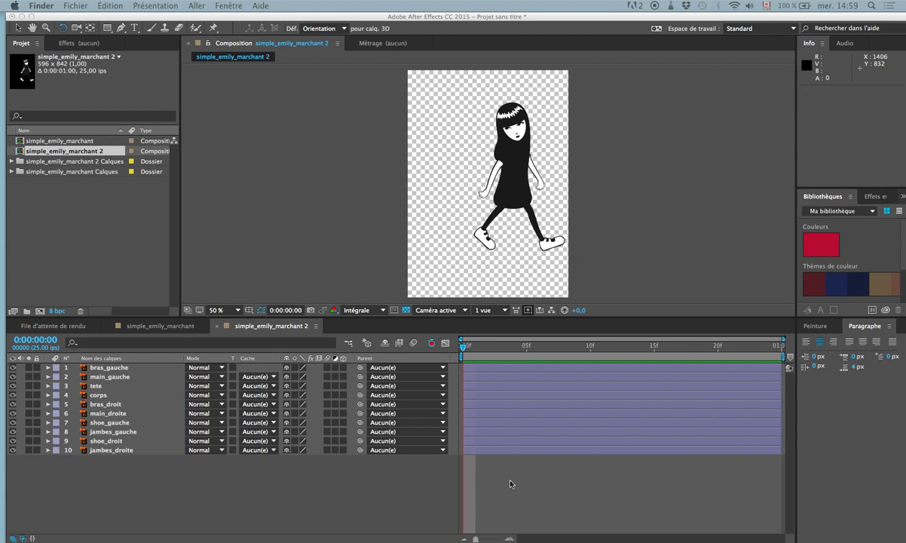
{"action": "left_click", "coordinate": [419, 511]}
Step: Turn on Activer l'image clé automatique from the Timeline panel menu
{"action": "left_click", "coordinate": [316, 325]}
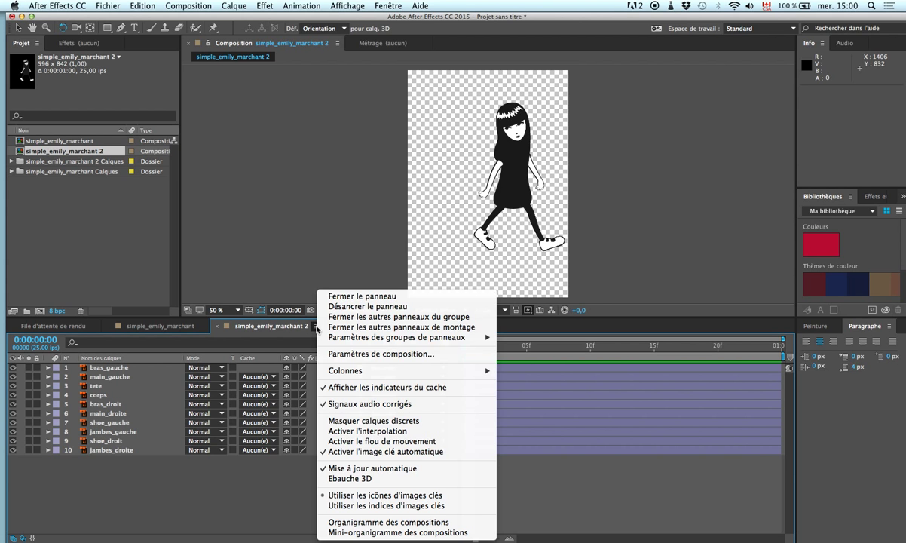
{"action": "left_click", "coordinate": [362, 453]}
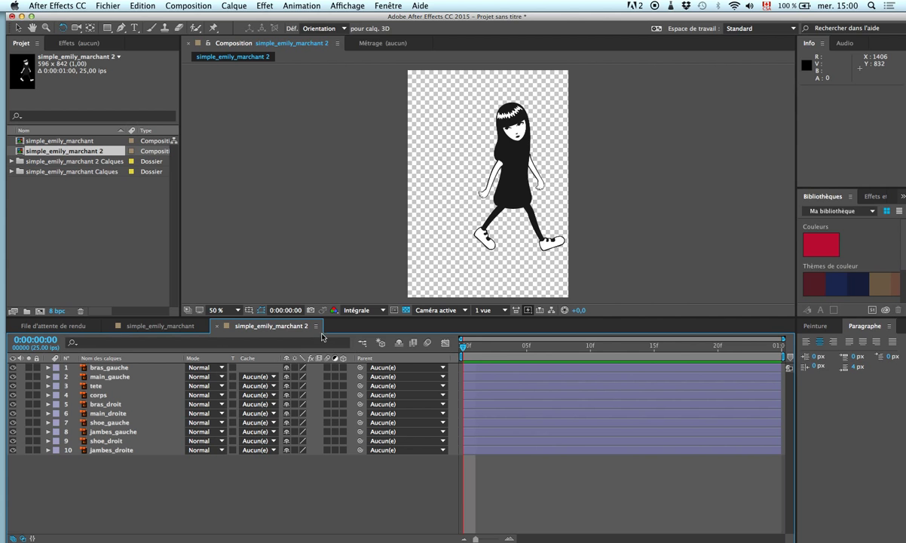
{"action": "left_click", "coordinate": [317, 327]}
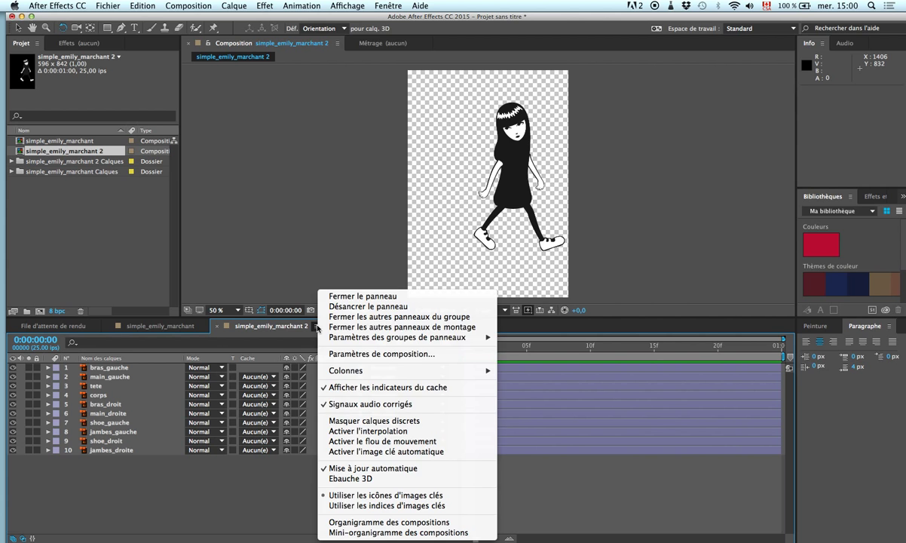
{"action": "left_click", "coordinate": [362, 453]}
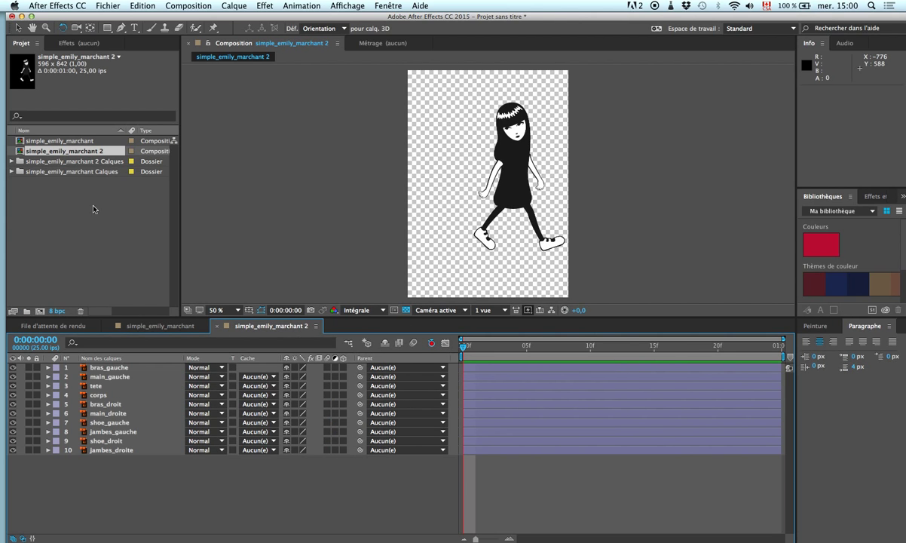
{"action": "right_click", "coordinate": [73, 156]}
{"action": "left_click", "coordinate": [85, 160]}
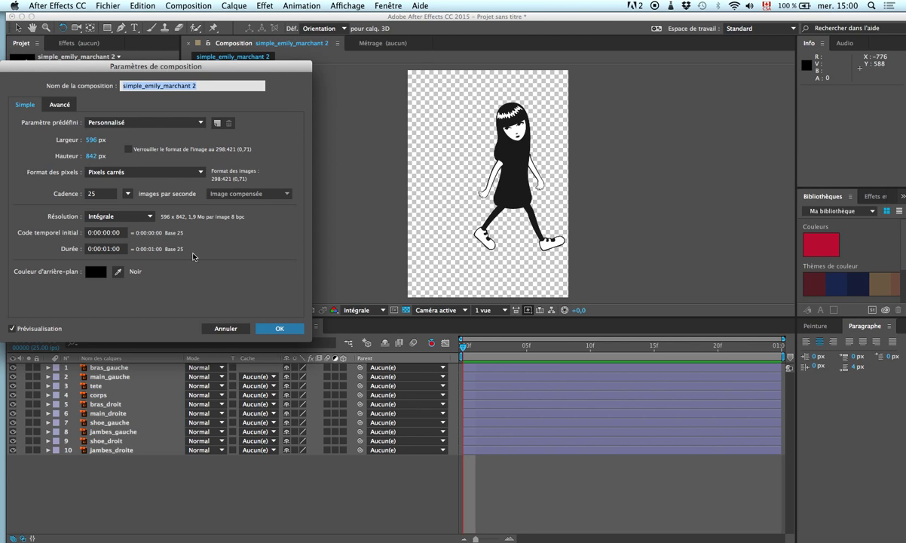
{"action": "left_click", "coordinate": [273, 328]}
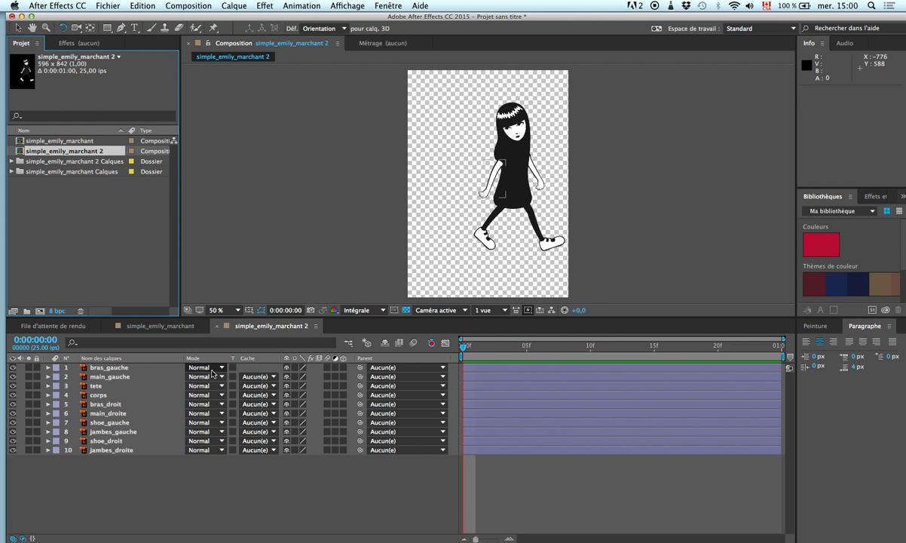
{"action": "left_click", "coordinate": [147, 369]}
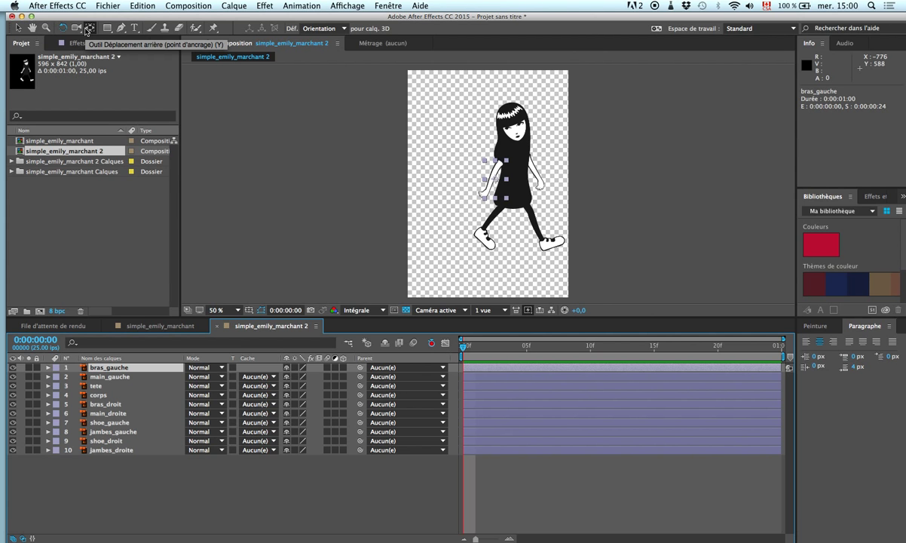
Step: Move the anchor points of bras_gauche to the shoulder, main_gauche to the wrist, and tete to the neck
{"action": "left_click", "coordinate": [89, 28]}
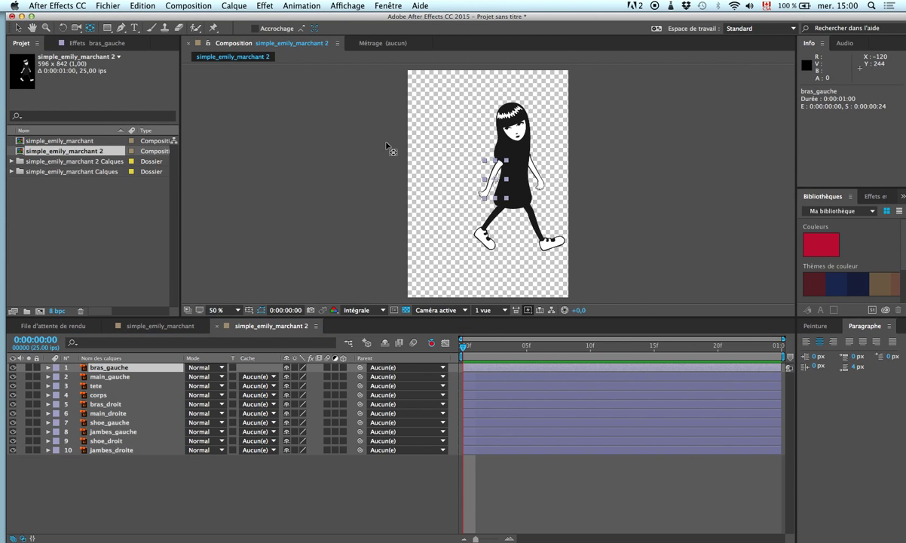
{"action": "left_click_drag", "start_coordinate": [499, 175], "coordinate": [498, 168]}
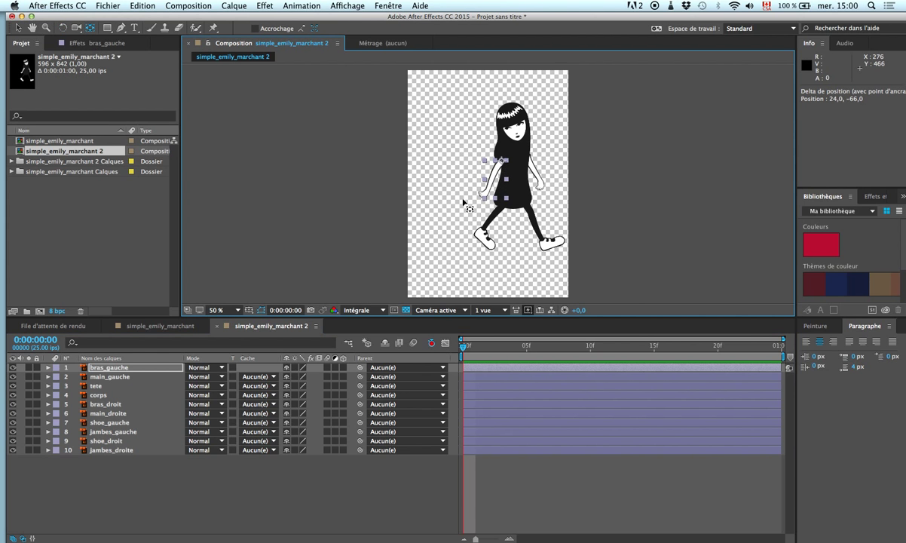
{"action": "left_click", "coordinate": [150, 376]}
{"action": "left_click_drag", "start_coordinate": [485, 197], "coordinate": [488, 193]}
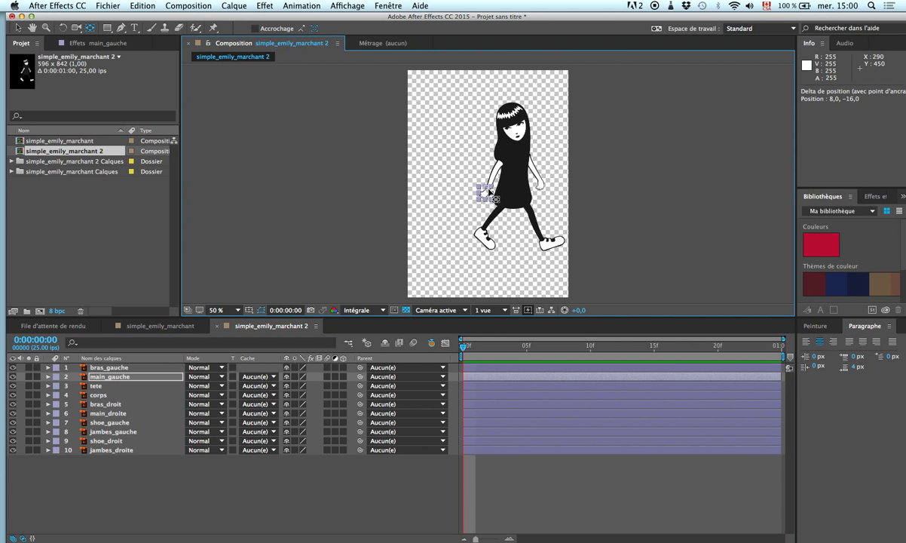
{"action": "left_click", "coordinate": [150, 385]}
{"action": "left_click_drag", "start_coordinate": [514, 136], "coordinate": [526, 159]}
{"action": "left_click", "coordinate": [151, 394]}
{"action": "left_click", "coordinate": [105, 404]}
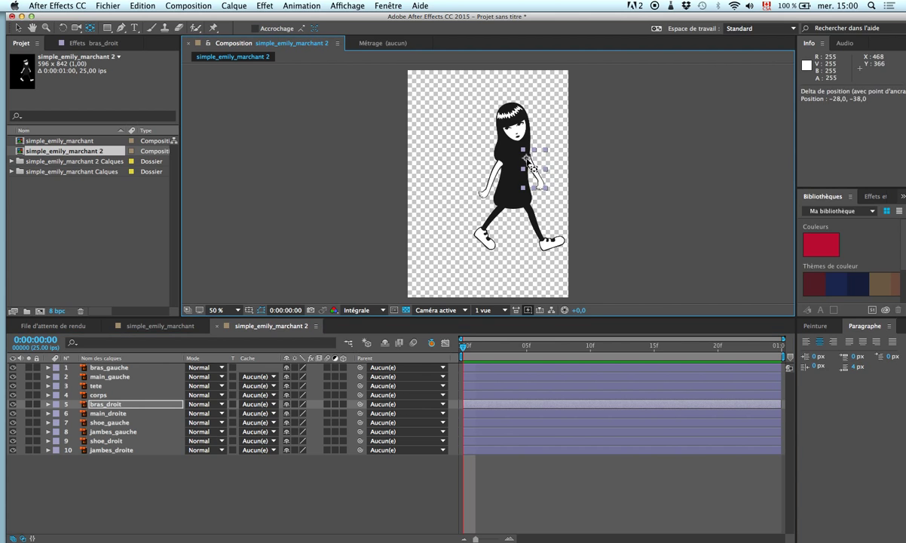
Step: Move pivots of main_droite to the wrist, both shoes to the ankles, and both legs to the hips
{"action": "left_click", "coordinate": [137, 414]}
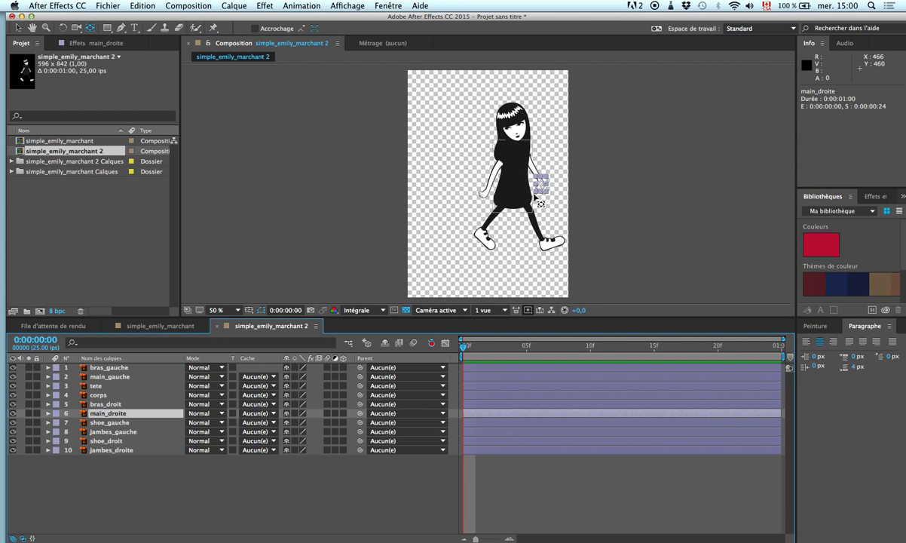
{"action": "left_click_drag", "start_coordinate": [540, 186], "coordinate": [540, 183]}
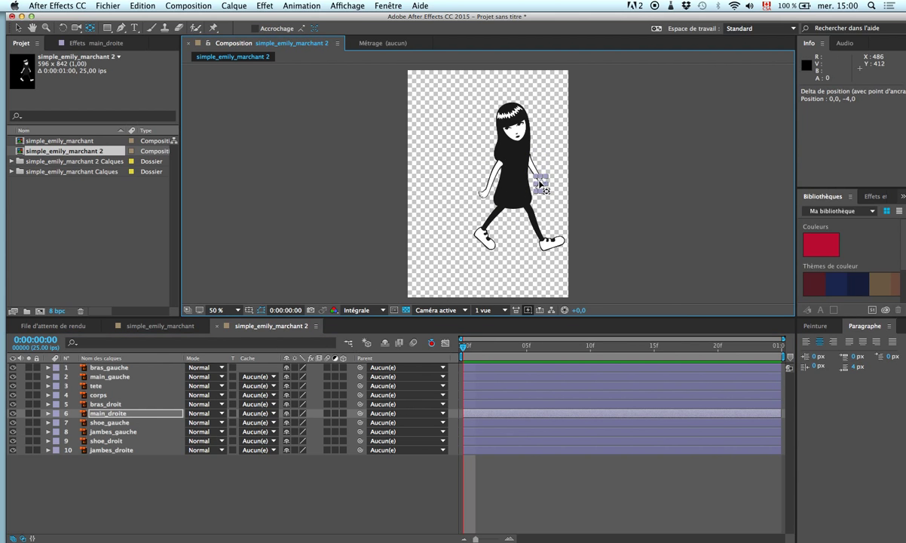
{"action": "left_click", "coordinate": [98, 422]}
{"action": "left_click_drag", "start_coordinate": [484, 239], "coordinate": [477, 231]}
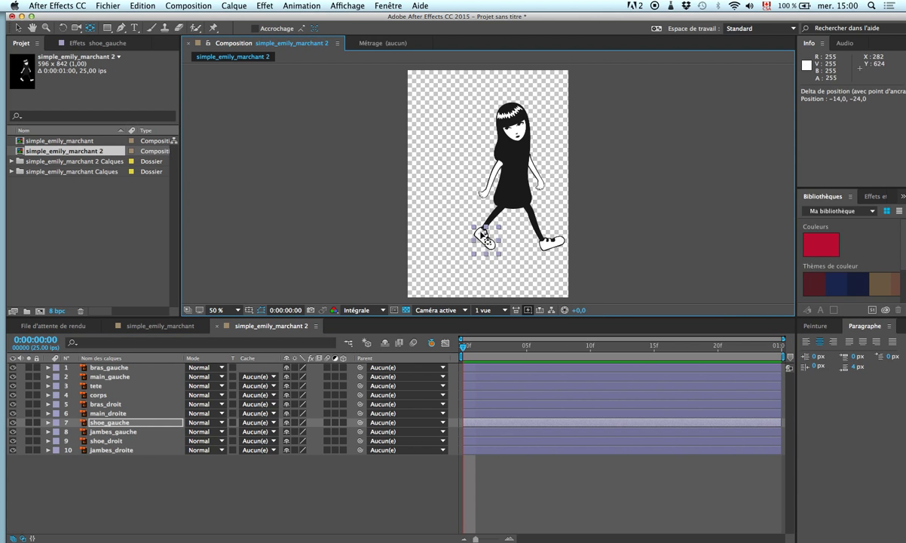
{"action": "left_click", "coordinate": [113, 431]}
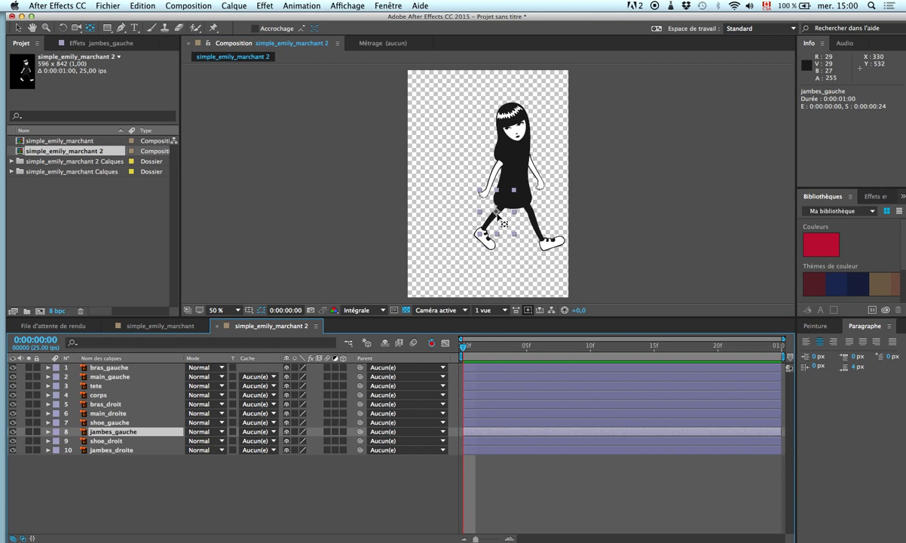
{"action": "left_click_drag", "start_coordinate": [497, 215], "coordinate": [496, 192]}
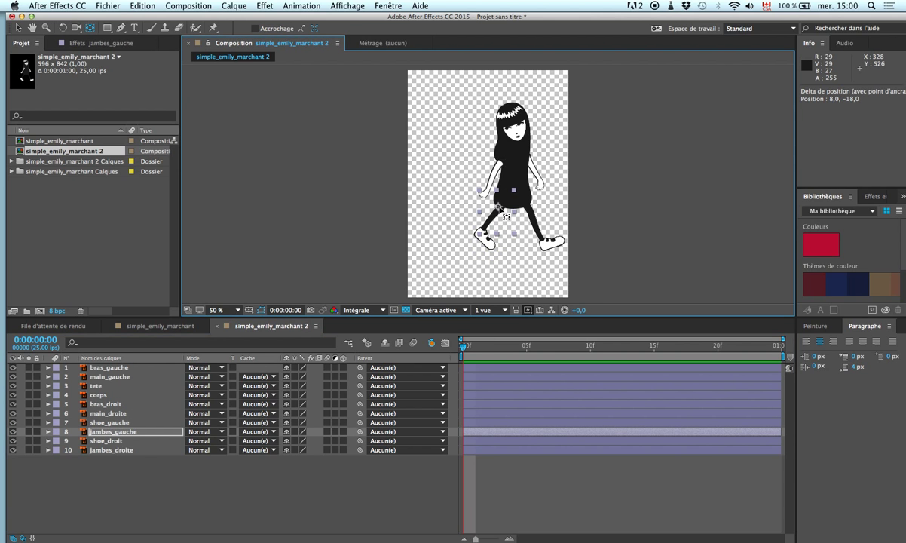
{"action": "left_click", "coordinate": [144, 440]}
{"action": "left_click_drag", "start_coordinate": [552, 243], "coordinate": [542, 245]}
{"action": "left_click", "coordinate": [150, 450]}
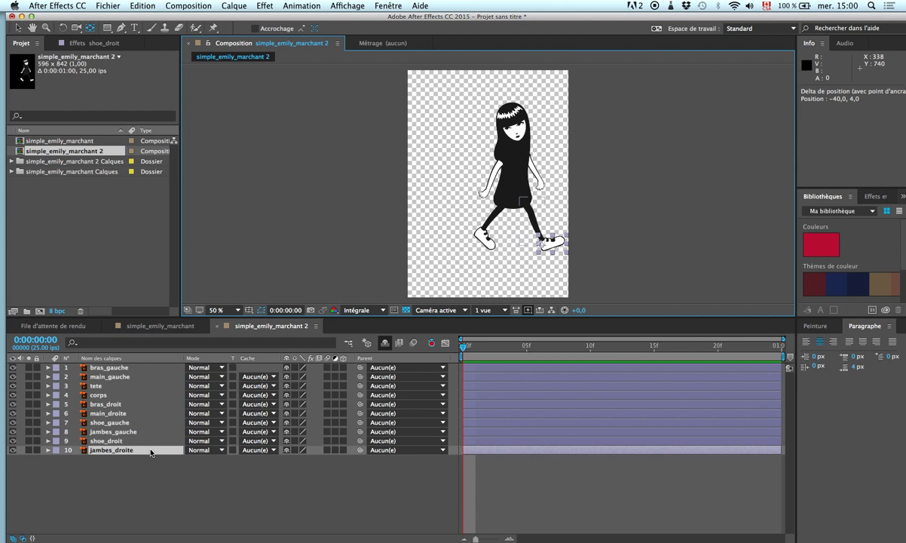
{"action": "left_click_drag", "start_coordinate": [532, 218], "coordinate": [526, 202]}
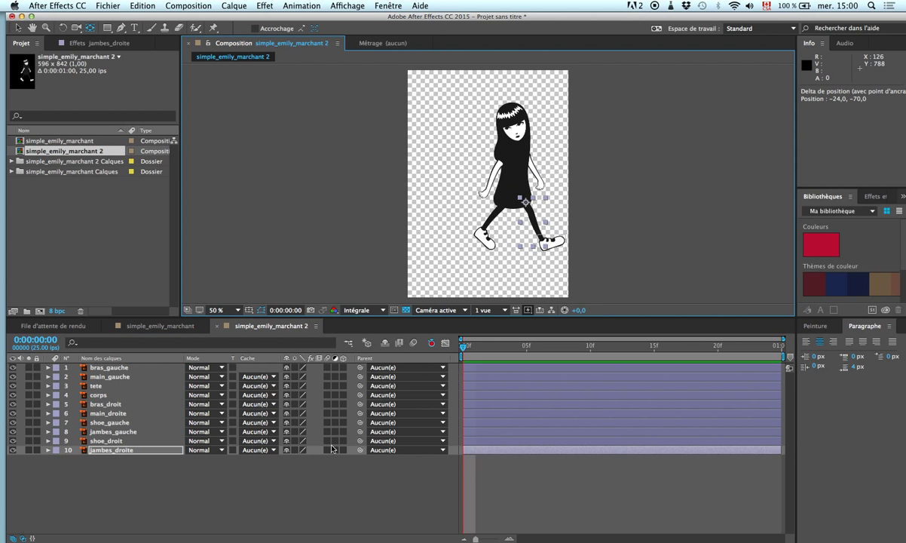
{"action": "left_click", "coordinate": [110, 450]}
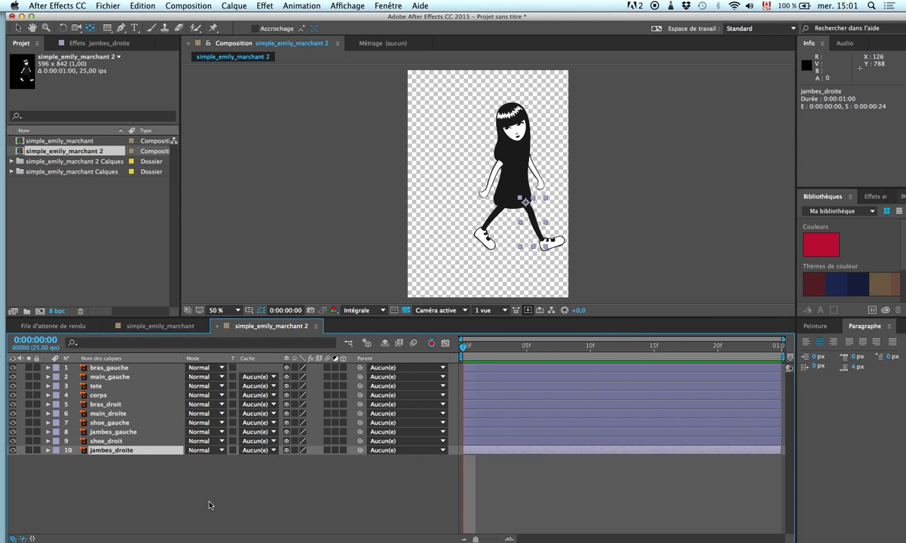
Step: Test-rotate the right leg about its hip pivot, then undo the rotation
{"action": "key", "text": "w"}
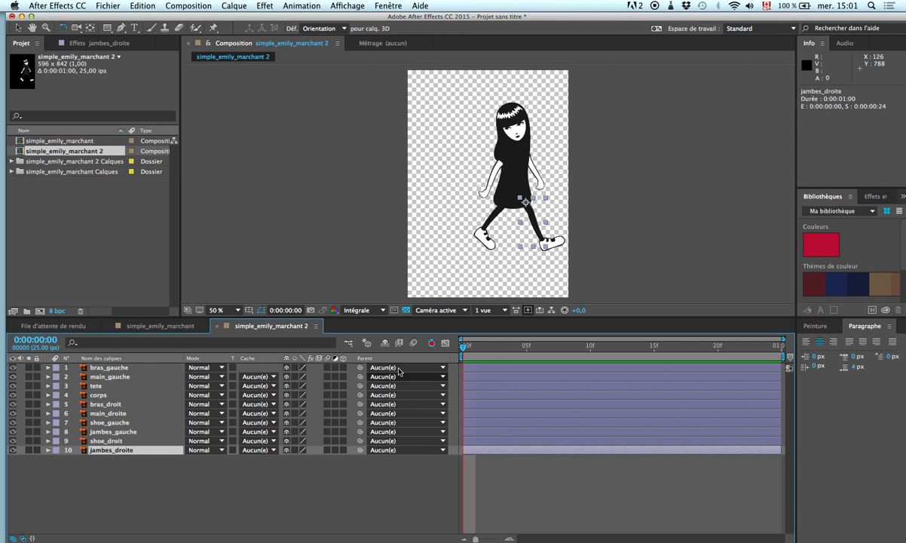
{"action": "left_click_drag", "start_coordinate": [552, 243], "coordinate": [509, 255]}
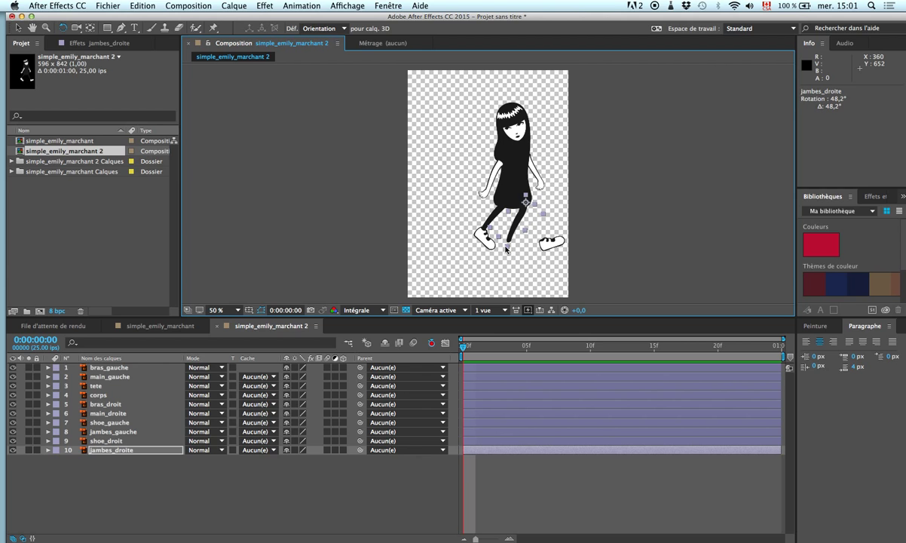
{"action": "key", "text": "super+z"}
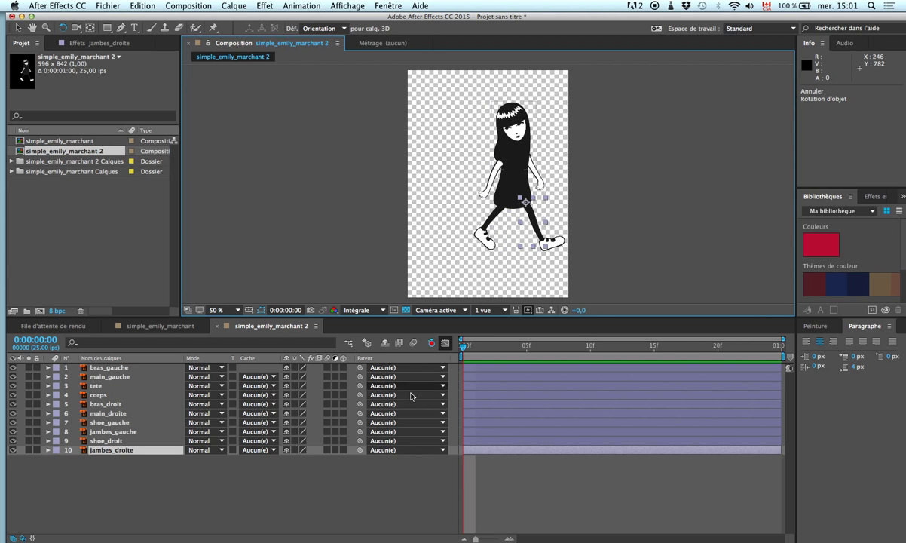
Step: Parent bras_gauche, tete and bras_droit to corps, and main_gauche to bras_gauche
{"action": "left_click", "coordinate": [167, 368]}
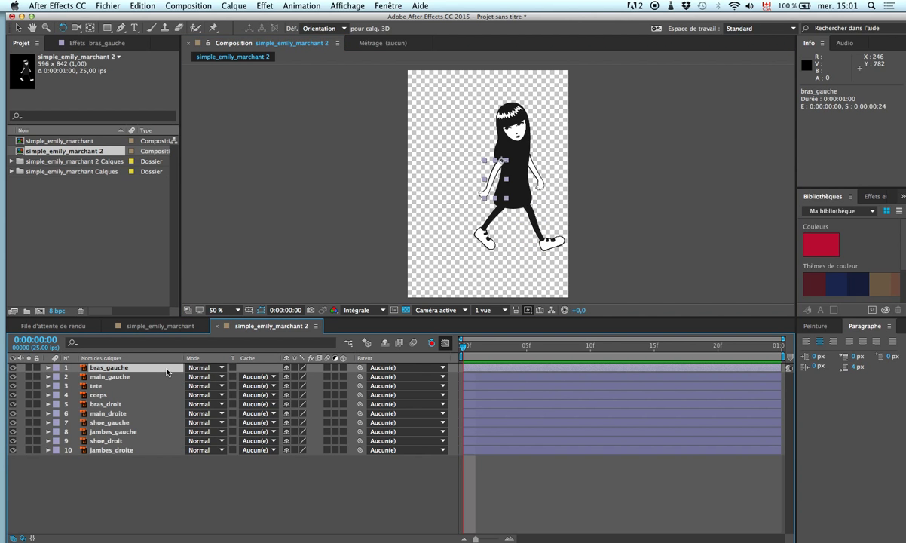
{"action": "left_click", "coordinate": [435, 368]}
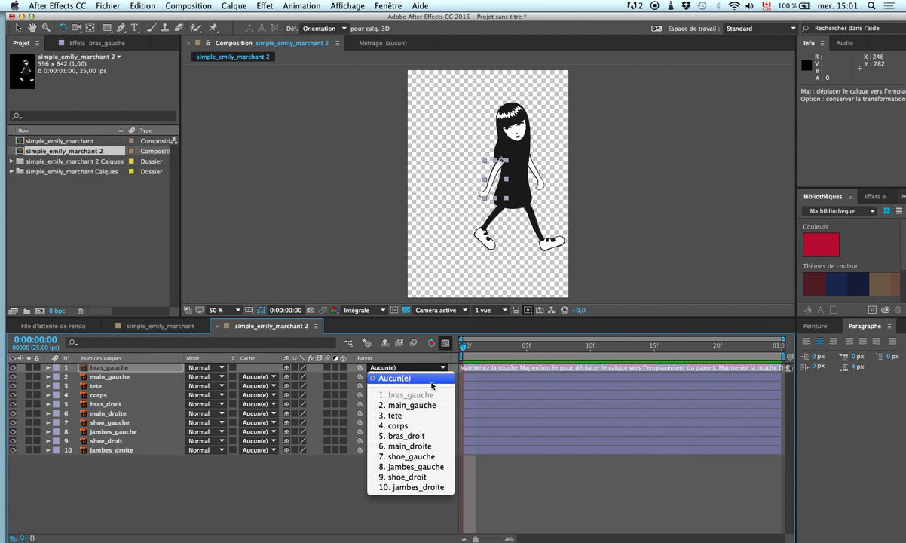
{"action": "left_click", "coordinate": [433, 425]}
{"action": "left_click", "coordinate": [154, 376]}
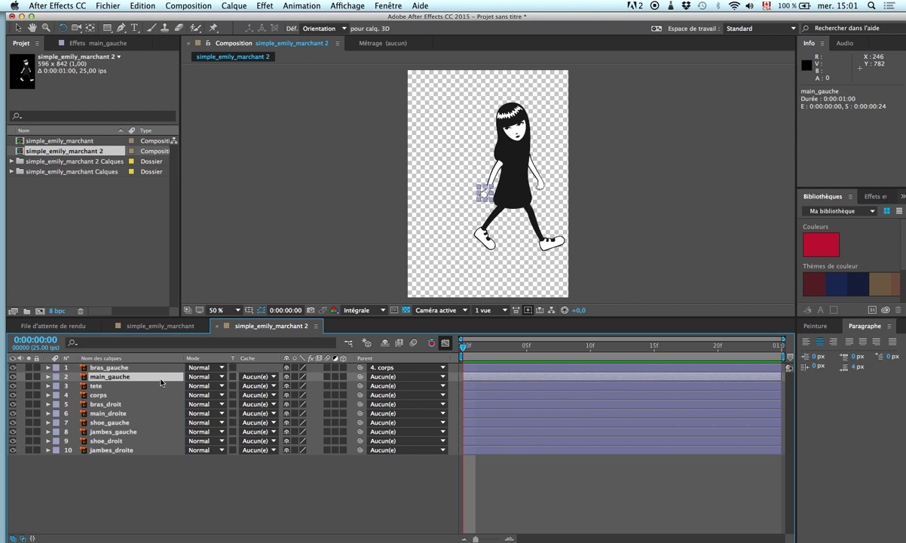
{"action": "left_click", "coordinate": [416, 376]}
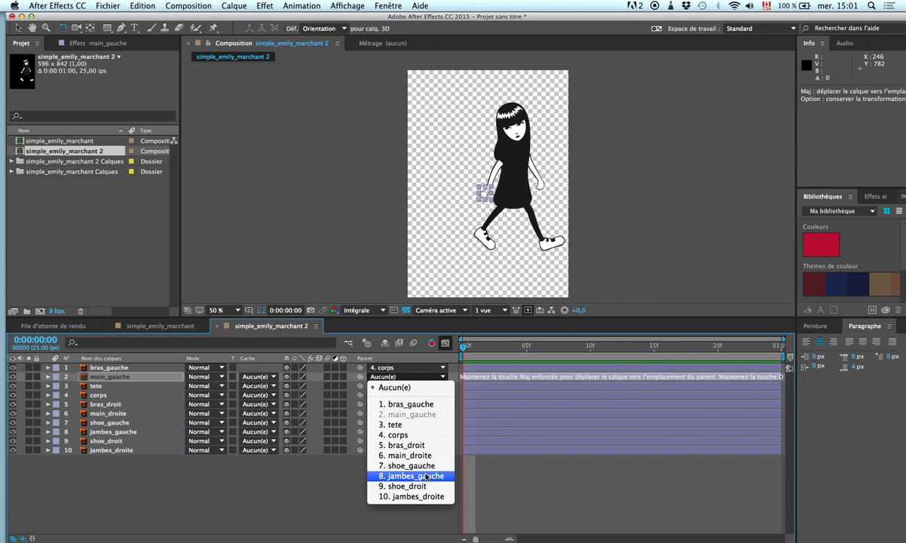
{"action": "left_click", "coordinate": [418, 404]}
{"action": "left_click", "coordinate": [117, 387]}
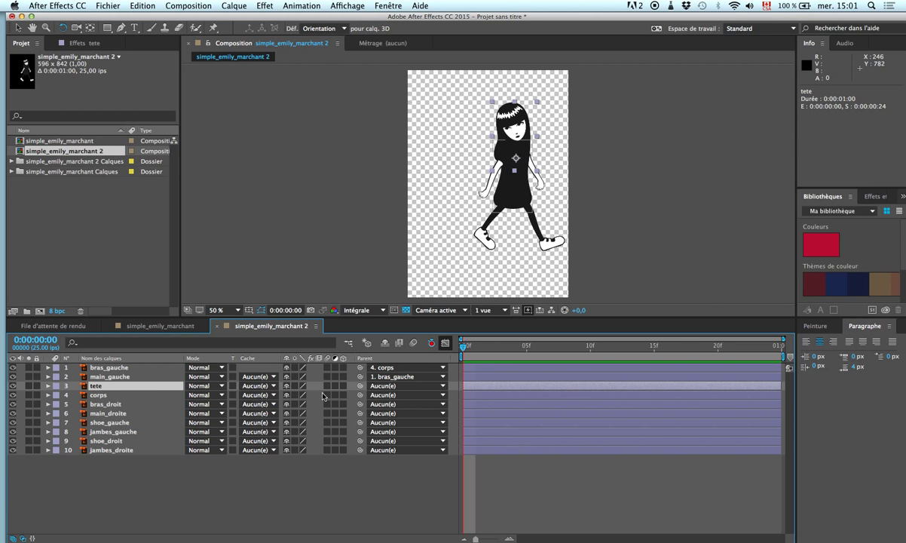
{"action": "left_click", "coordinate": [407, 385]}
{"action": "left_click", "coordinate": [398, 443]}
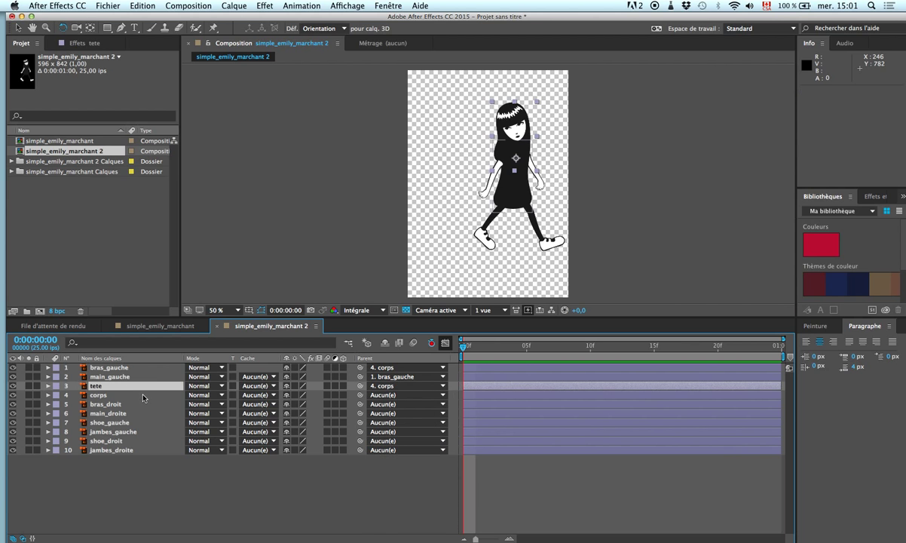
{"action": "left_click", "coordinate": [143, 395]}
{"action": "left_click", "coordinate": [144, 404]}
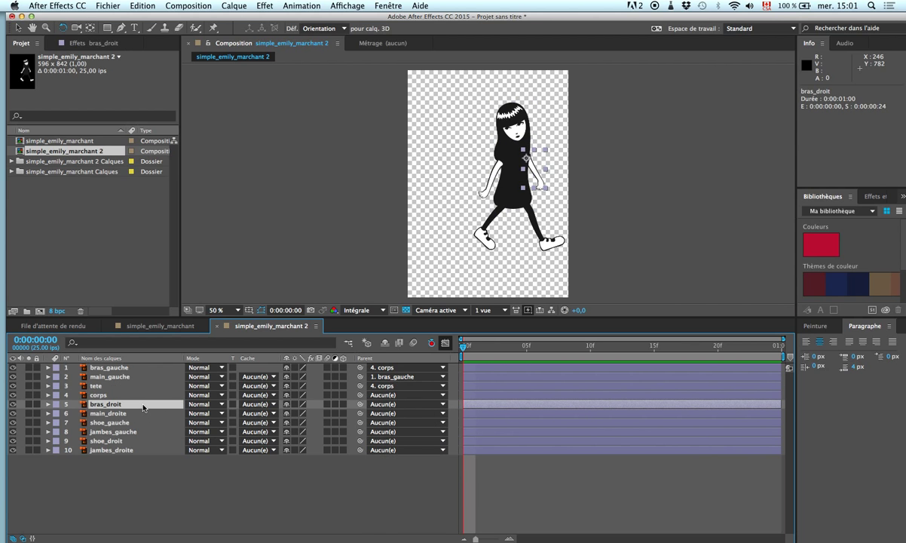
{"action": "left_click", "coordinate": [405, 404]}
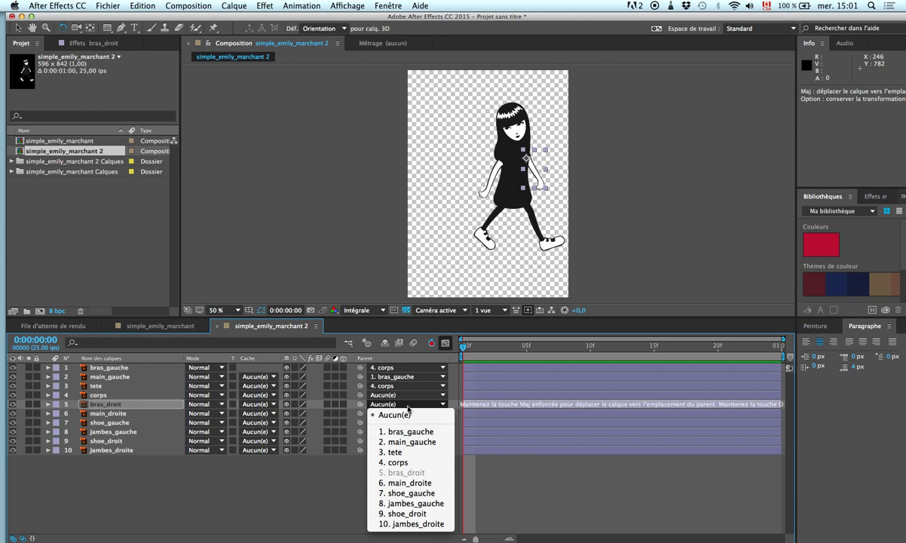
{"action": "left_click", "coordinate": [398, 462]}
Step: Parent main_droite to bras_droit, shoe_gauche to jambes_gauche, and jambes_gauche to corps
{"action": "left_click", "coordinate": [338, 413]}
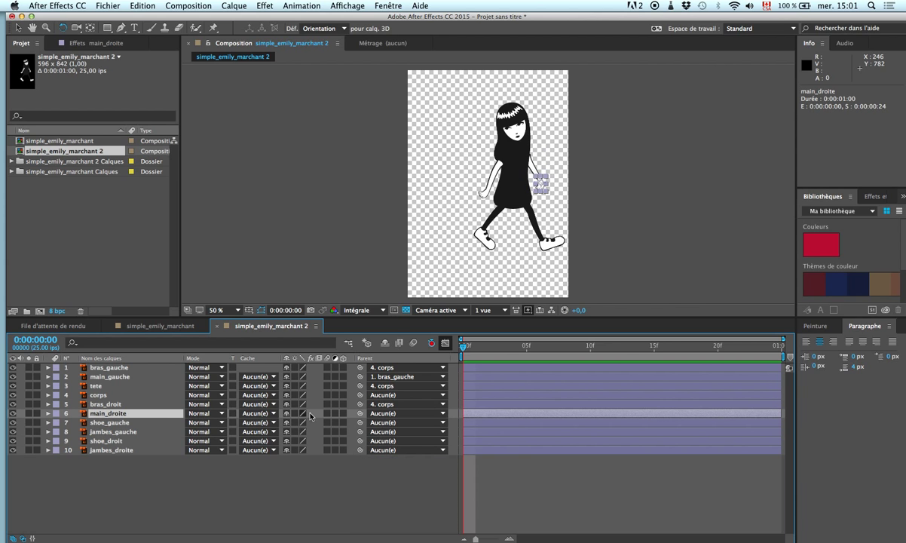
{"action": "left_click", "coordinate": [382, 413]}
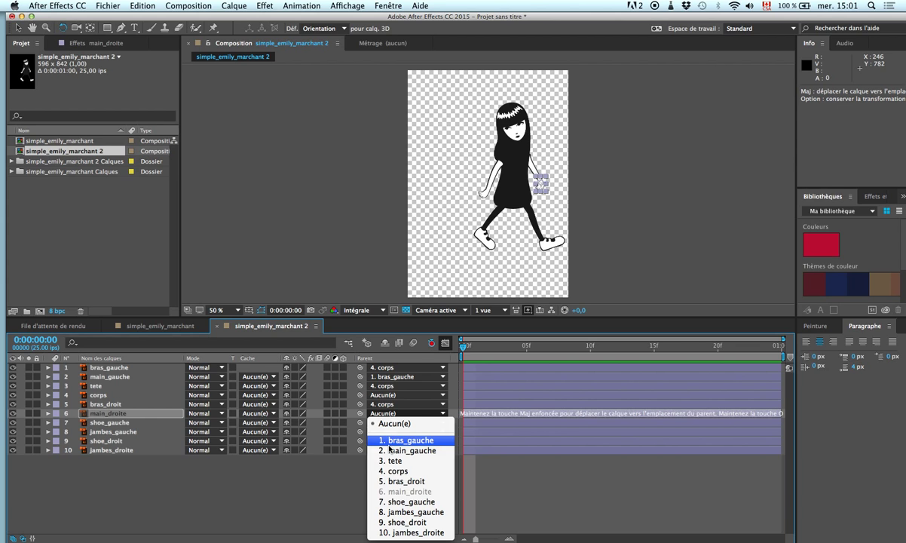
{"action": "left_click", "coordinate": [403, 481]}
{"action": "left_click", "coordinate": [149, 423]}
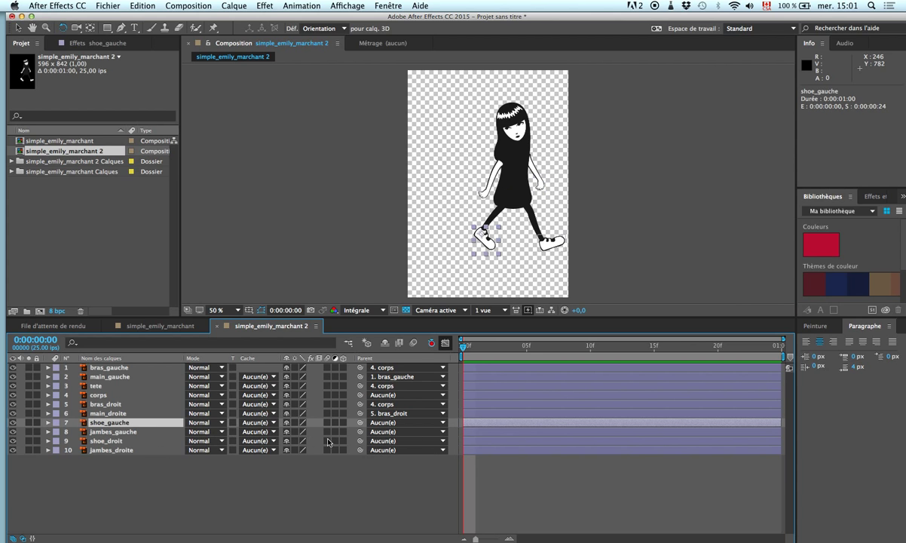
{"action": "left_click", "coordinate": [384, 422]}
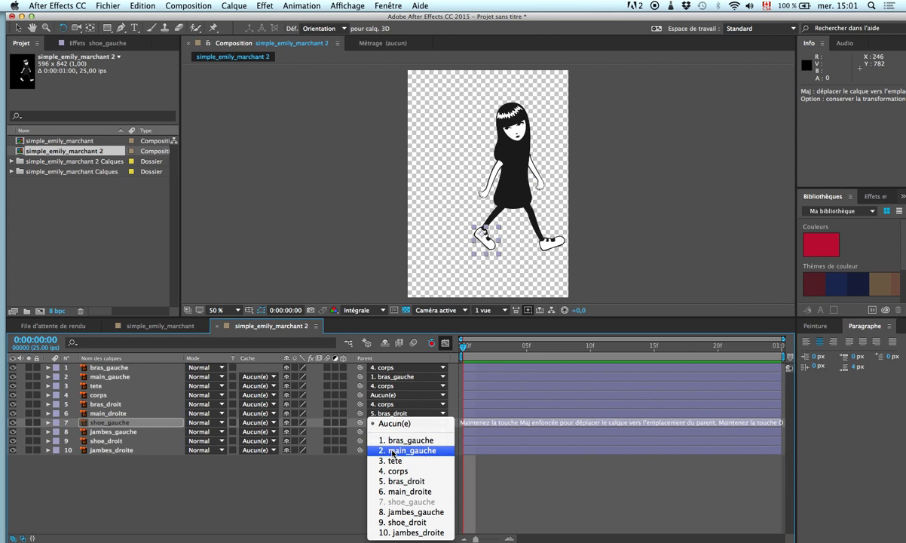
{"action": "left_click", "coordinate": [415, 512]}
{"action": "left_click", "coordinate": [149, 432]}
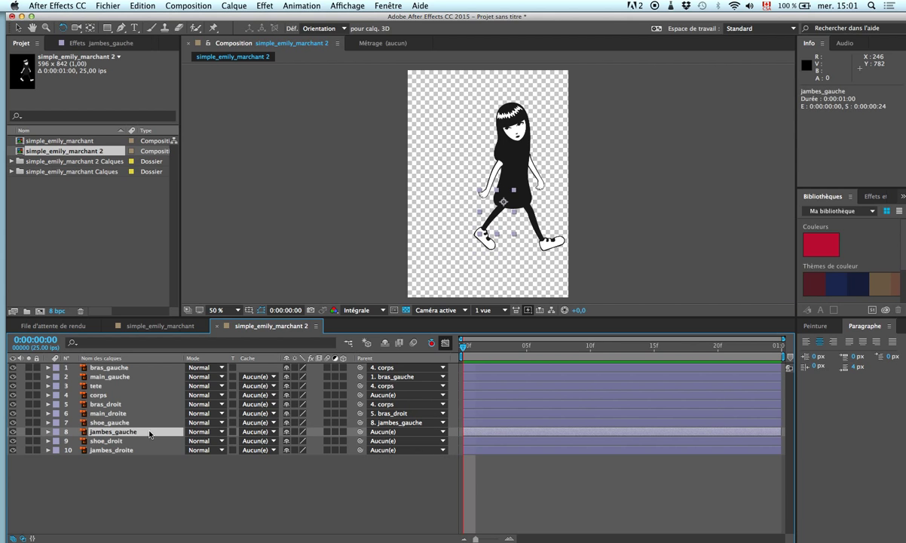
{"action": "left_click", "coordinate": [384, 431]}
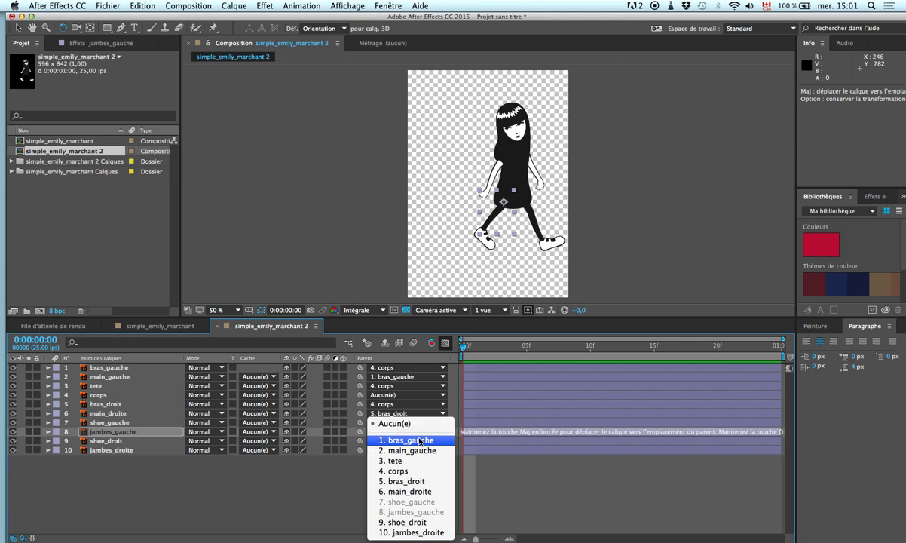
{"action": "left_click", "coordinate": [395, 469]}
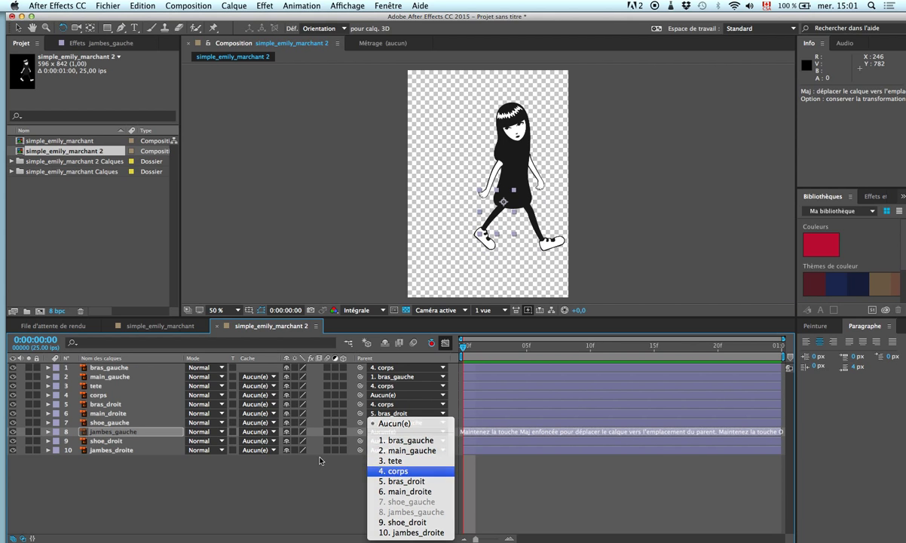
Step: Parent shoe_droit to jambes_droite and jambes_droite to corps
{"action": "left_click", "coordinate": [175, 441]}
{"action": "left_click", "coordinate": [393, 441]}
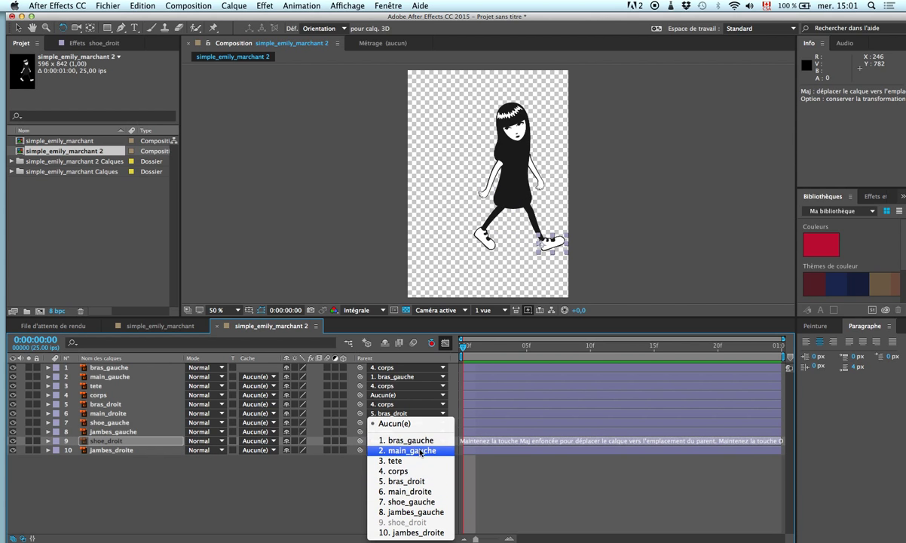
{"action": "left_click", "coordinate": [415, 532]}
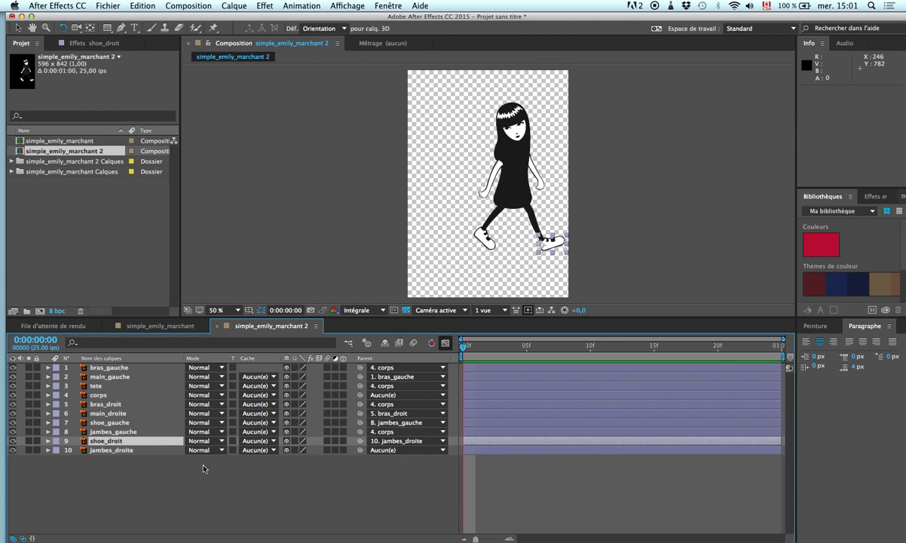
{"action": "left_click", "coordinate": [130, 450]}
{"action": "left_click", "coordinate": [447, 450]}
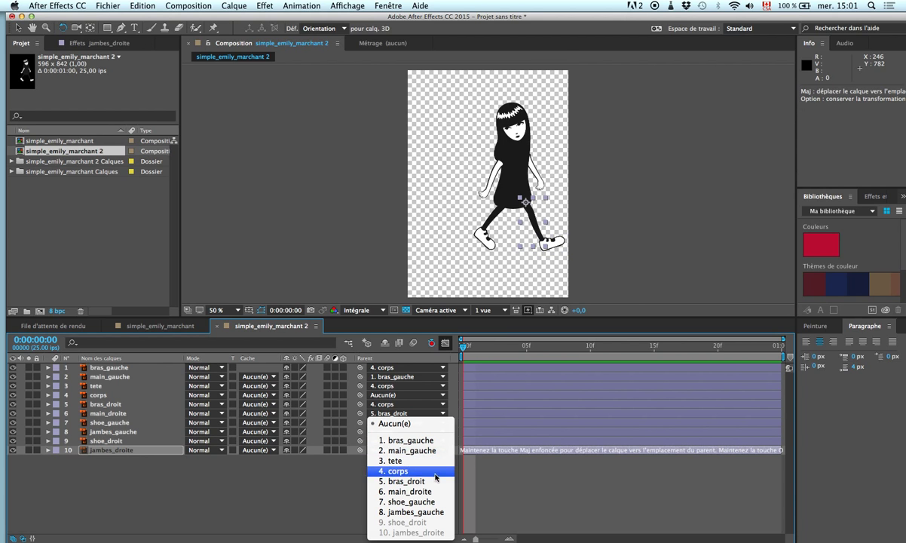
{"action": "left_click", "coordinate": [392, 442]}
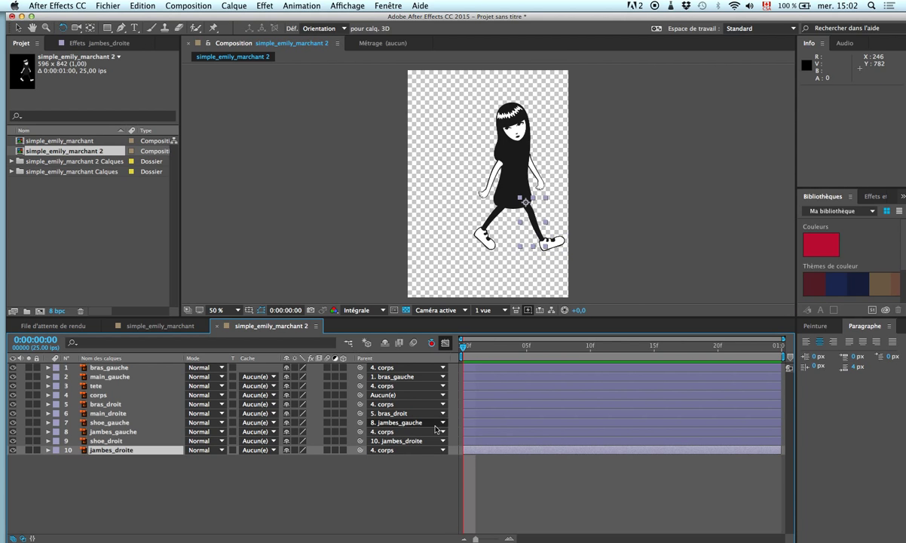
{"action": "left_click", "coordinate": [17, 28]}
Step: Drag corps down-left, swing jambes_droite forward and back to about −0.6°, and bring in the walk-cycle drawing
{"action": "left_click_drag", "start_coordinate": [514, 182], "coordinate": [497, 191]}
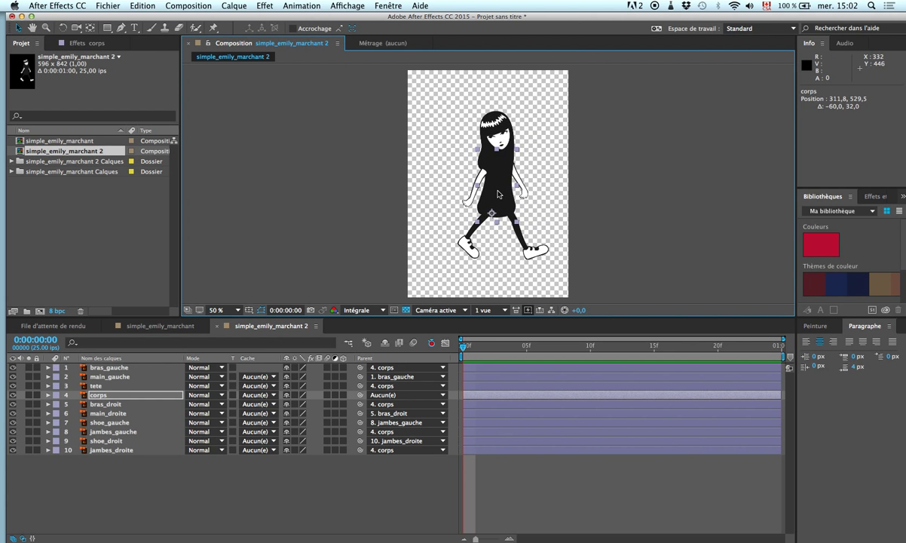
{"action": "left_click", "coordinate": [537, 255]}
{"action": "left_click", "coordinate": [517, 232]}
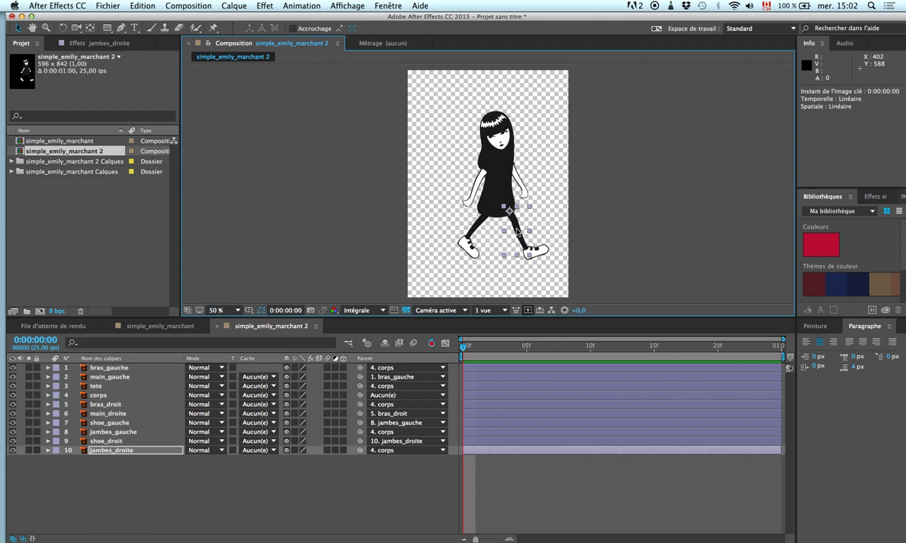
{"action": "key", "text": "w"}
{"action": "mouse_move", "coordinate": [505, 249]}
{"action": "left_mouse_down"}
{"action": "mouse_move", "coordinate": [497, 260]}
{"action": "mouse_move", "coordinate": [567, 251]}
{"action": "mouse_move", "coordinate": [491, 260]}
{"action": "mouse_move", "coordinate": [528, 256]}
{"action": "mouse_move", "coordinate": [513, 257]}
{"action": "left_mouse_up"}
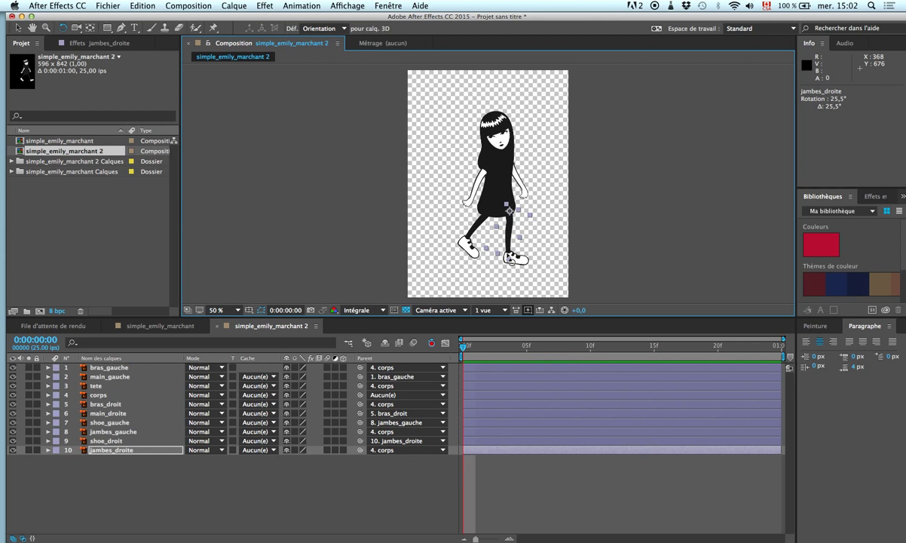
{"action": "left_click_drag", "start_coordinate": [496, 246], "coordinate": [504, 245]}
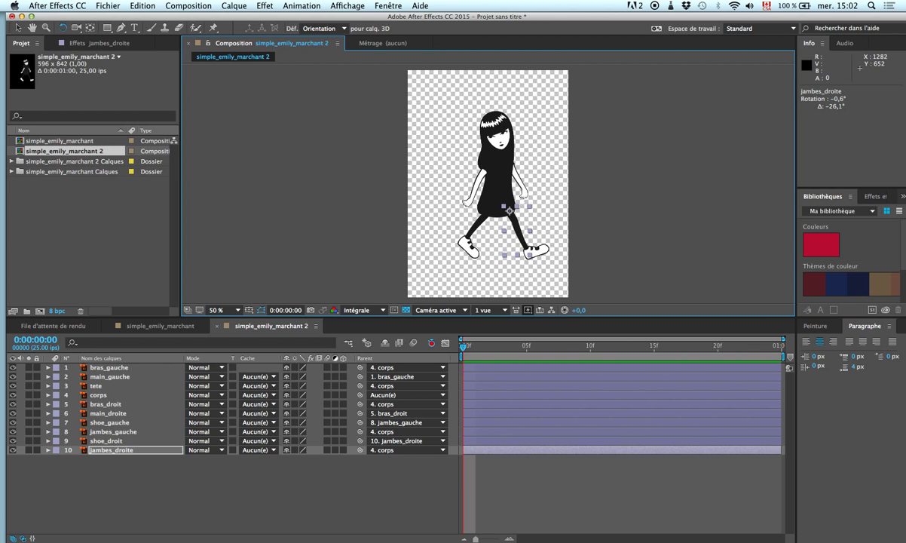
{"action": "left_click_drag", "start_coordinate": [904, 162], "coordinate": [459, 209]}
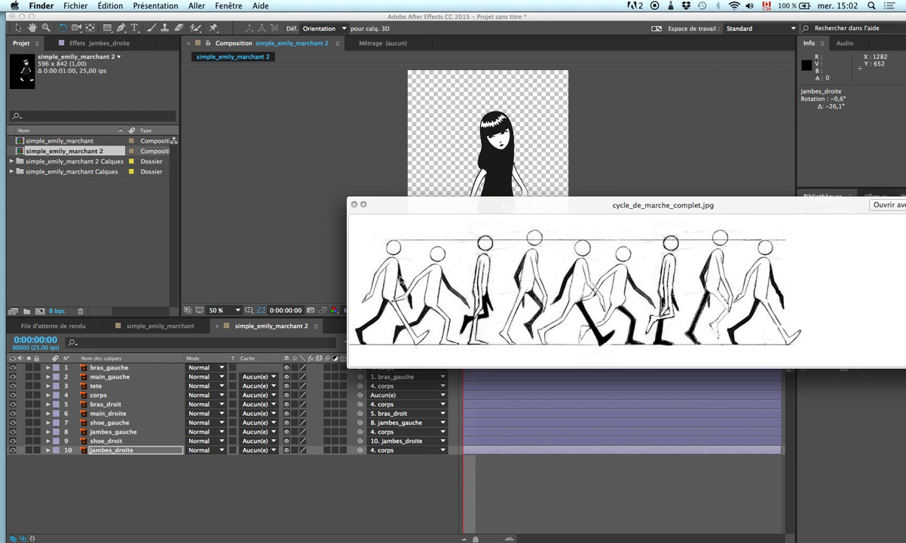
Step: Push the Quick Look reference drawing aside, return to After Effects, and deselect all layers
{"action": "left_click_drag", "start_coordinate": [413, 204], "coordinate": [905, 209]}
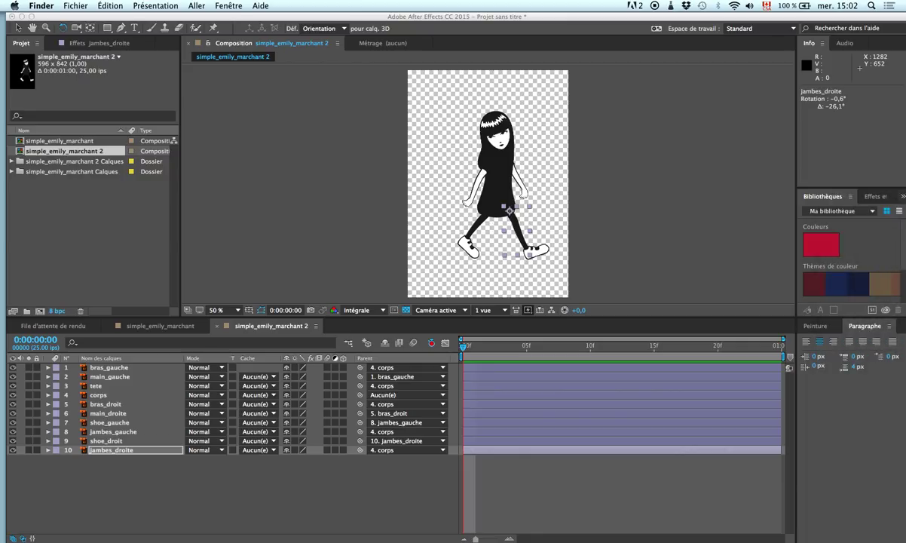
{"action": "left_click", "coordinate": [544, 254]}
{"action": "left_click", "coordinate": [544, 253]}
{"action": "left_click", "coordinate": [476, 254]}
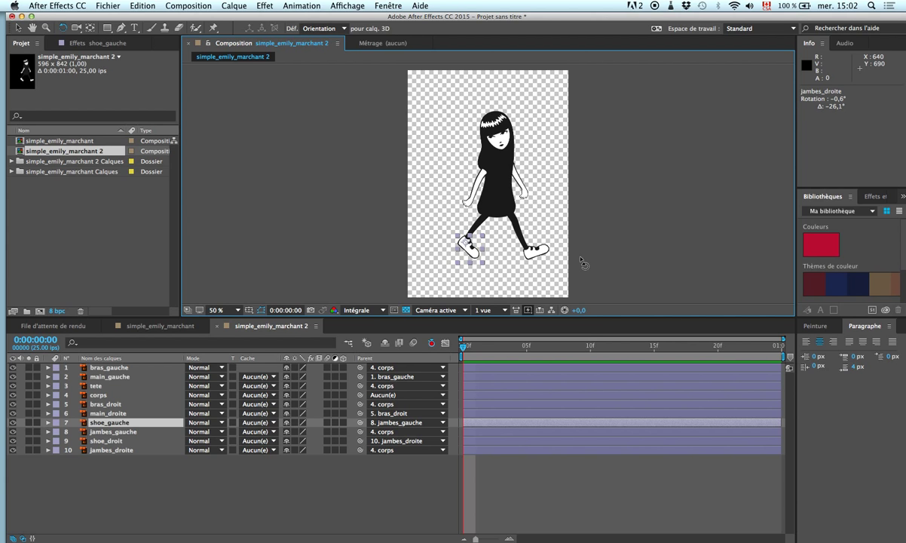
{"action": "left_click", "coordinate": [188, 503]}
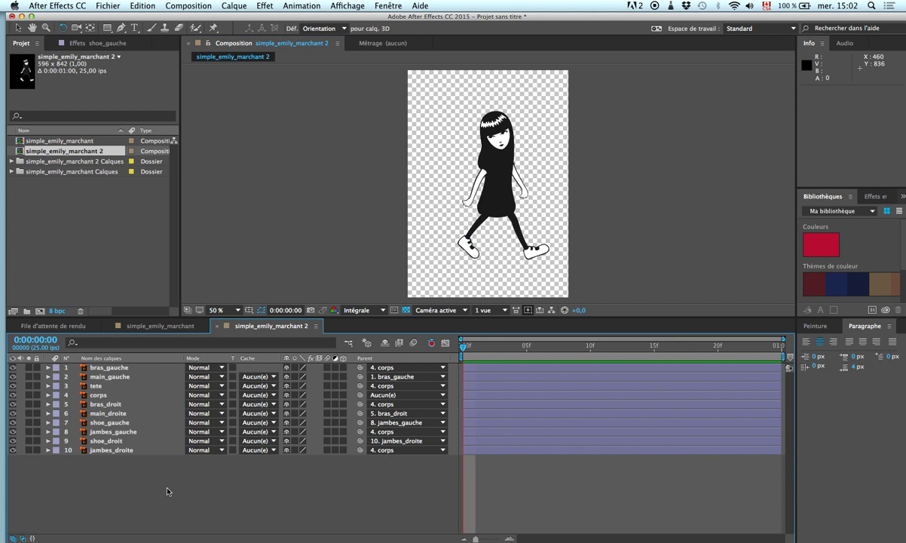
Step: Select all ten layers, reveal Rotation, and set Rotation keyframes at frame 0
{"action": "key", "text": "super+a"}
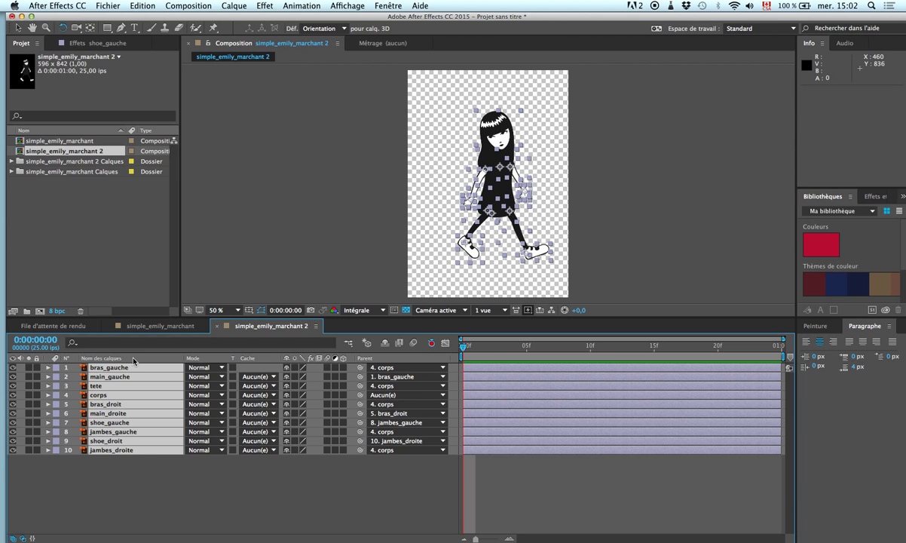
{"action": "key", "text": "r"}
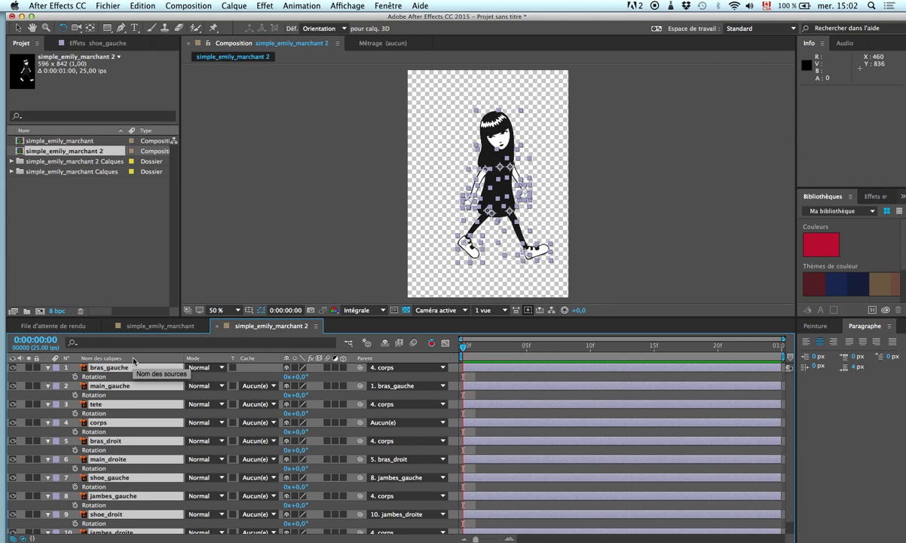
{"action": "left_click", "coordinate": [74, 377]}
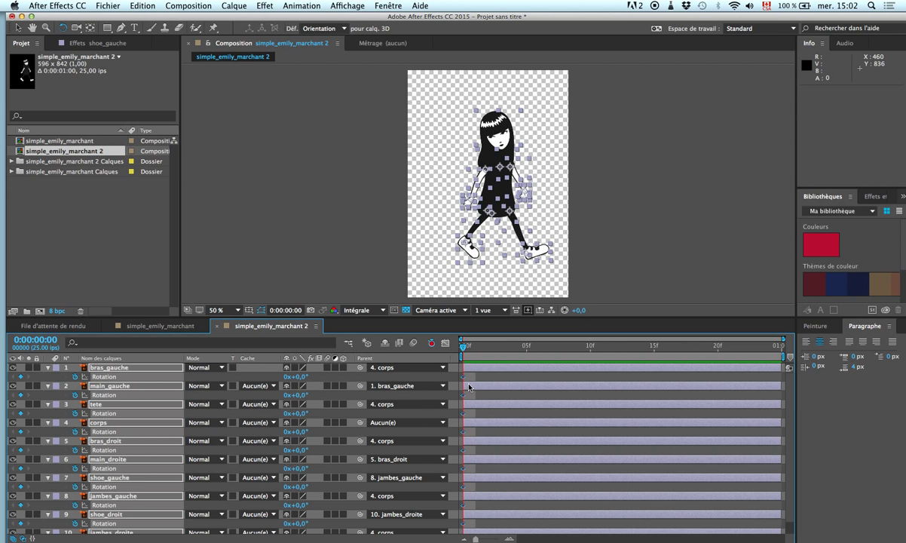
Step: Glance at the walk-cycle reference drawing, then push it off screen and return to After Effects
{"action": "left_click_drag", "start_coordinate": [905, 191], "coordinate": [480, 186]}
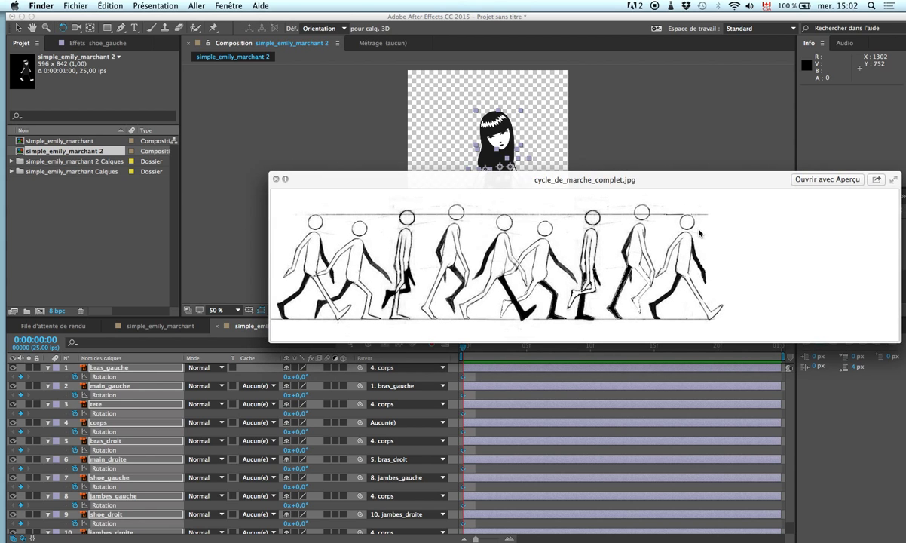
{"action": "left_click_drag", "start_coordinate": [399, 191], "coordinate": [905, 218]}
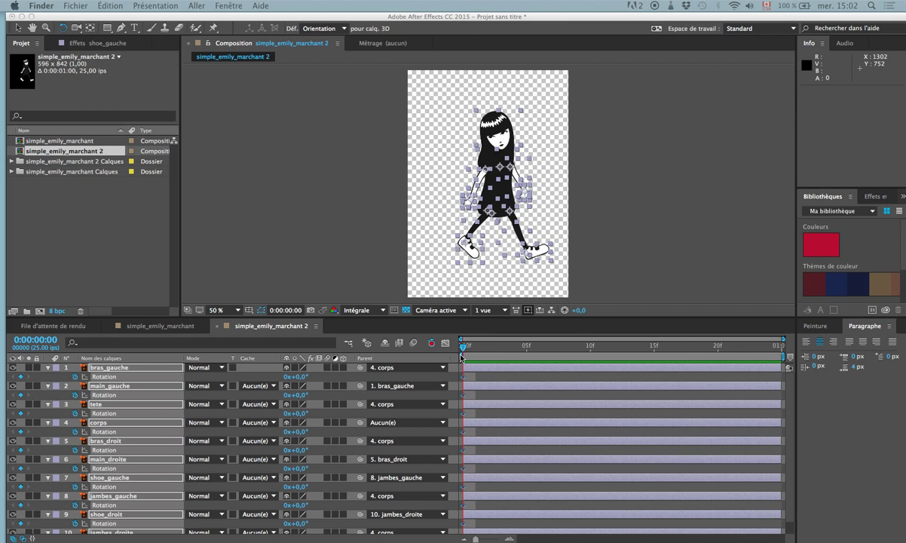
{"action": "left_click", "coordinate": [676, 369]}
Step: Add Rotation keyframes on all layers at frame 24, then move the current time to frame 12
{"action": "key", "text": "space"}
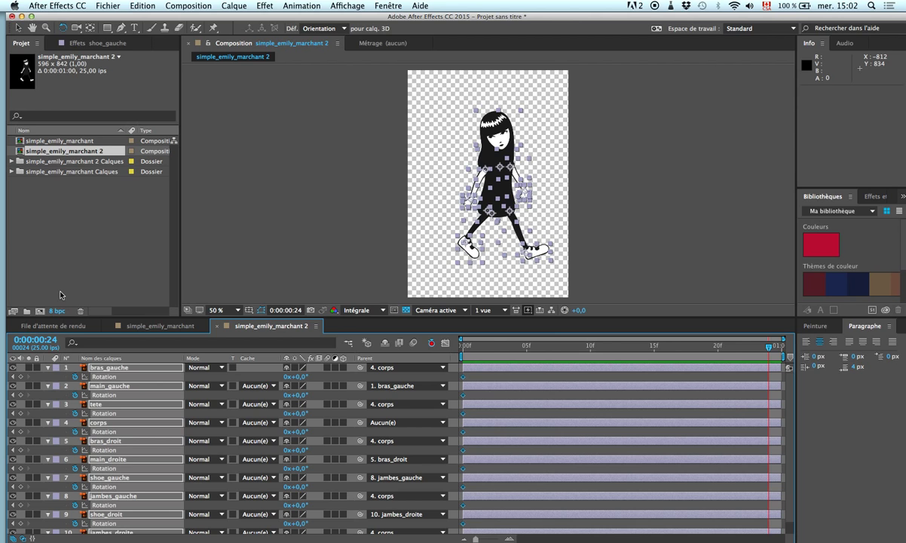
{"action": "left_click", "coordinate": [21, 377]}
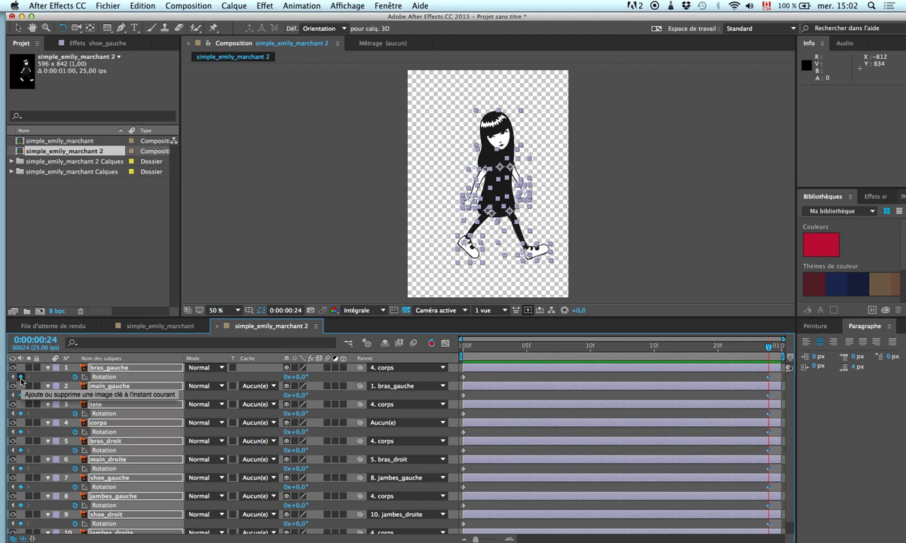
{"action": "left_click_drag", "start_coordinate": [771, 350], "coordinate": [622, 362]}
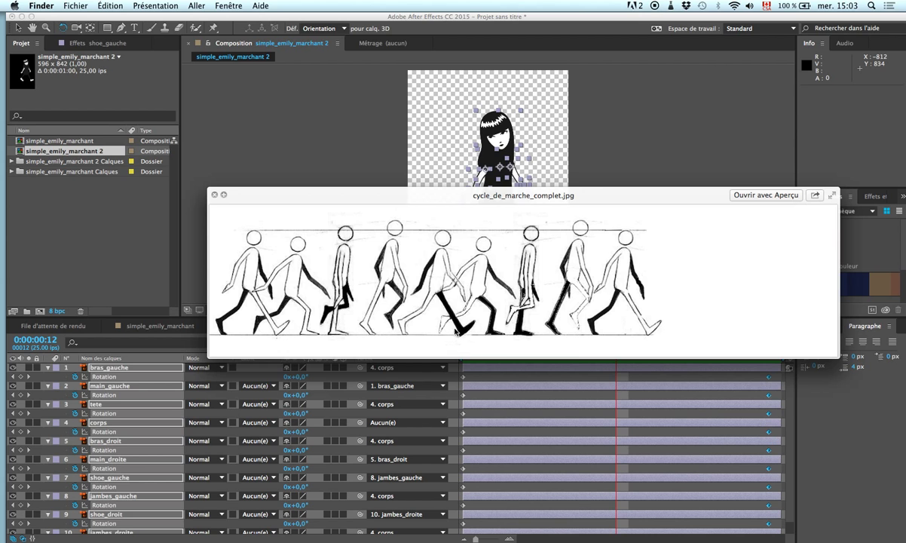
Step: Close the reference drawing preview and deselect all layers in After Effects
{"action": "key", "text": "space"}
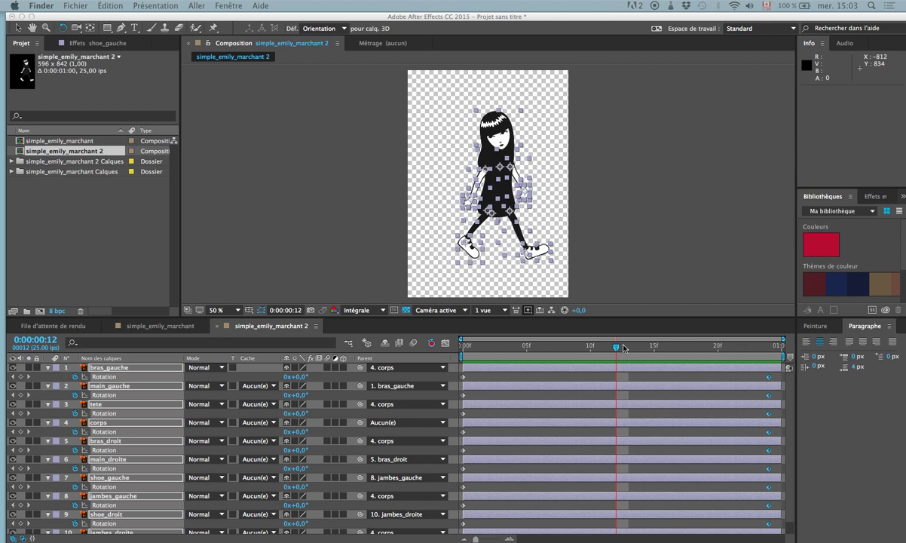
{"action": "left_click", "coordinate": [595, 254]}
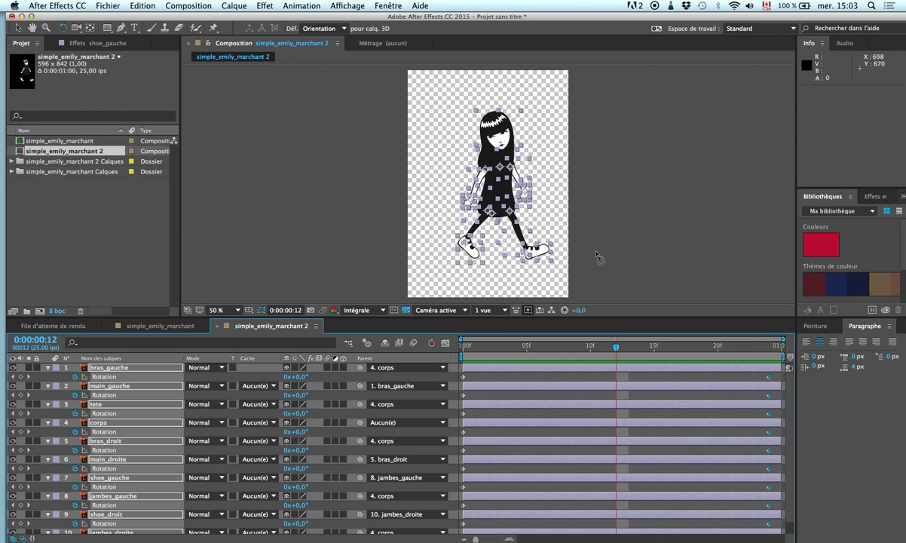
{"action": "left_click", "coordinate": [584, 256]}
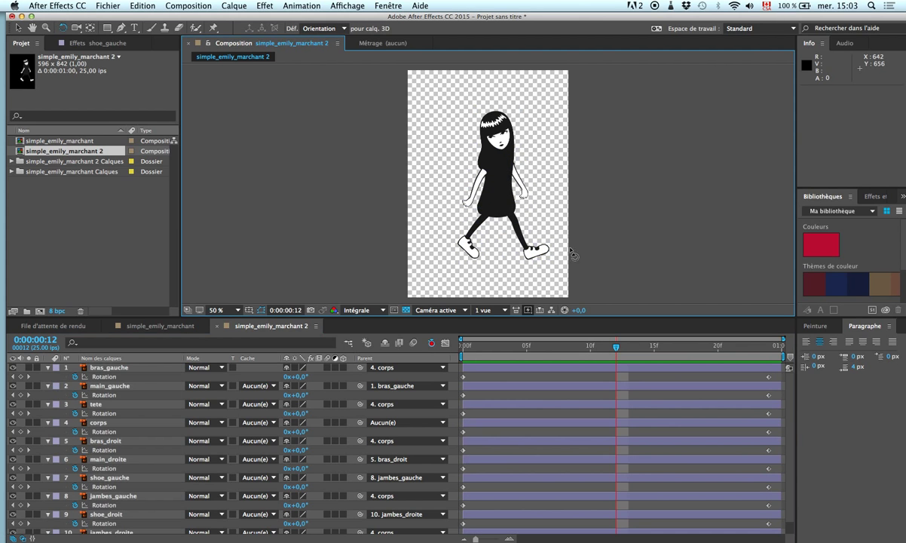
Step: At frame 12, rotate both legs and tilt both shoes into a mid-stride pose
{"action": "left_click_drag", "start_coordinate": [503, 248], "coordinate": [530, 263]}
{"action": "left_click", "coordinate": [524, 262]}
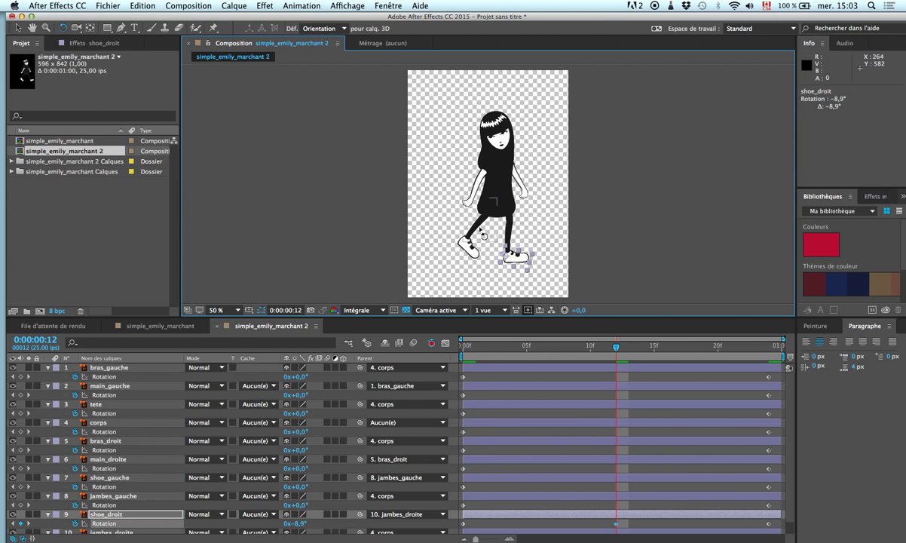
{"action": "left_click", "coordinate": [479, 227]}
{"action": "left_click_drag", "start_coordinate": [462, 242], "coordinate": [513, 245]}
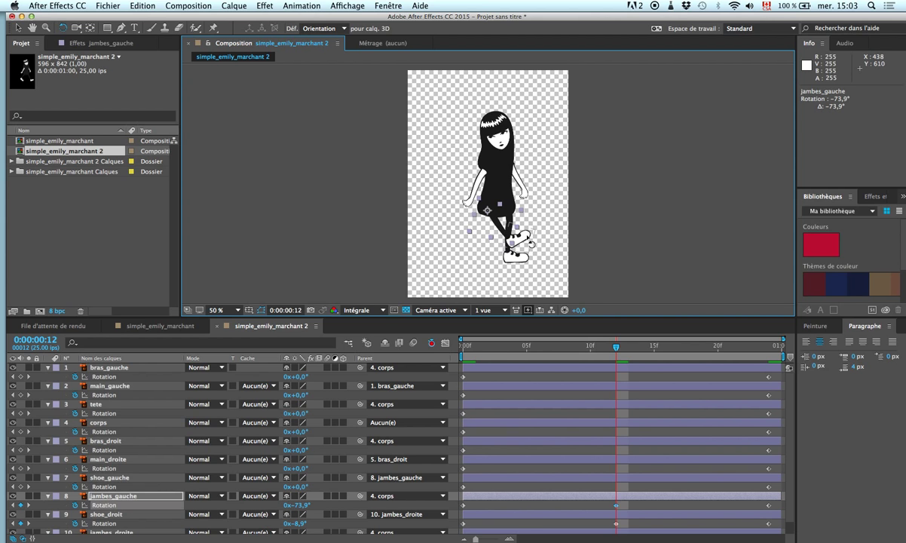
{"action": "left_click", "coordinate": [525, 237]}
{"action": "left_click_drag", "start_coordinate": [538, 242], "coordinate": [541, 234]}
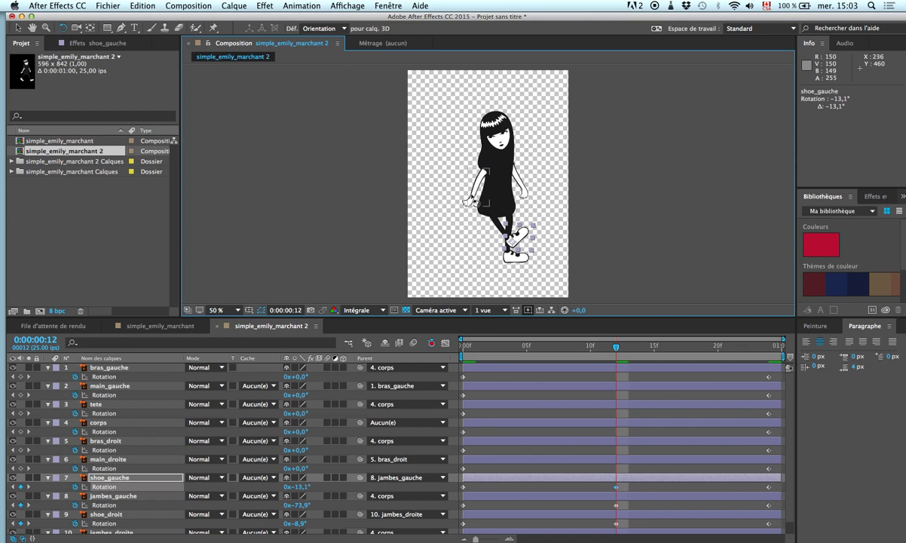
Step: Swing the left arm back to about −14° and right arm forward to 26.9°, then preview the walk
{"action": "left_click", "coordinate": [469, 212]}
{"action": "left_click_drag", "start_coordinate": [471, 214], "coordinate": [483, 214]}
{"action": "left_click_drag", "start_coordinate": [527, 194], "coordinate": [514, 200]}
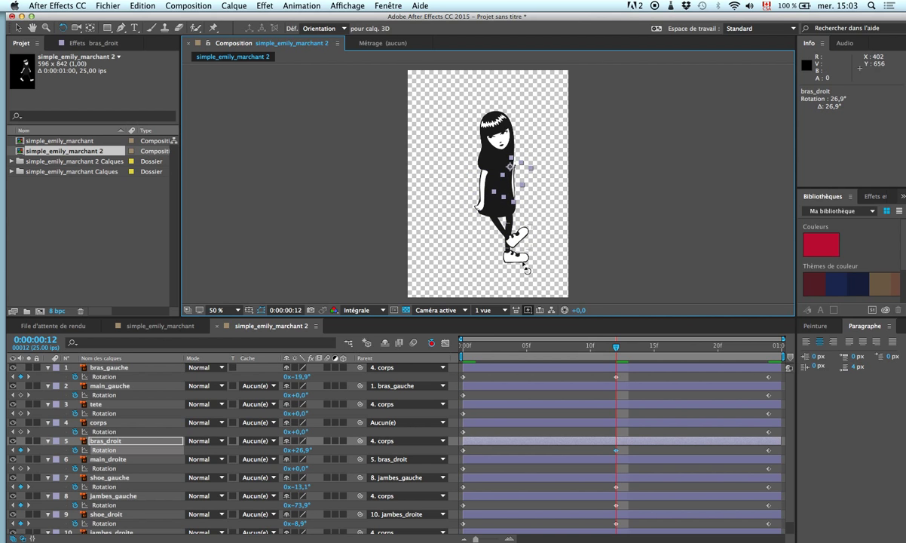
{"action": "key", "text": "space"}
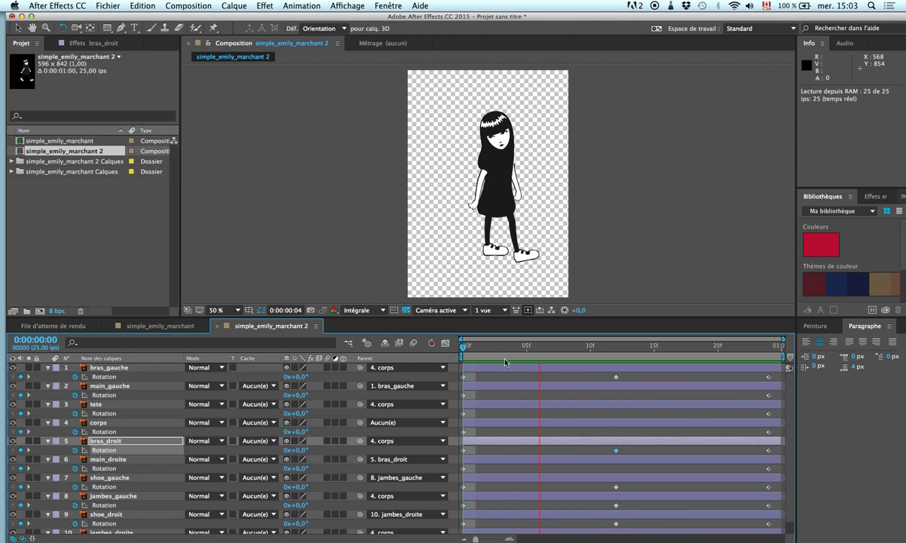
{"action": "key", "text": "space"}
{"action": "key", "text": "space"}
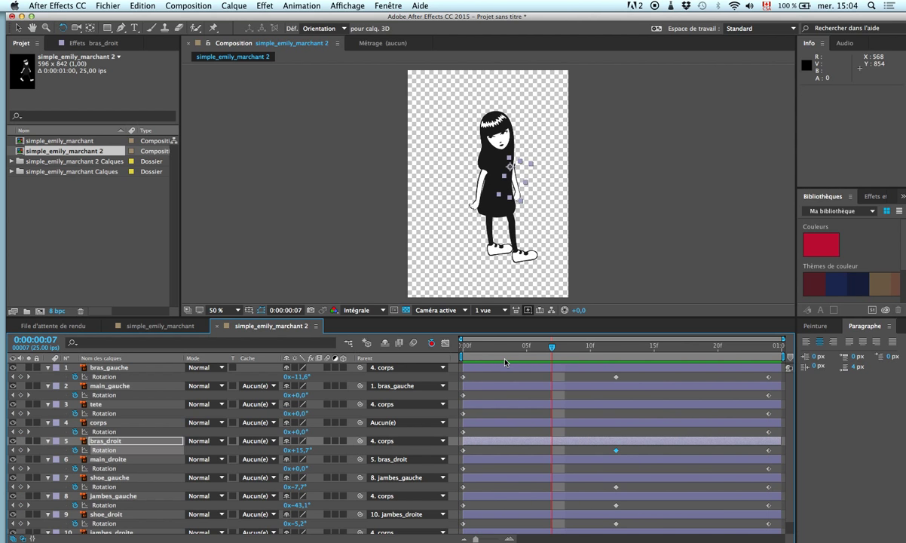
{"action": "key", "text": "space"}
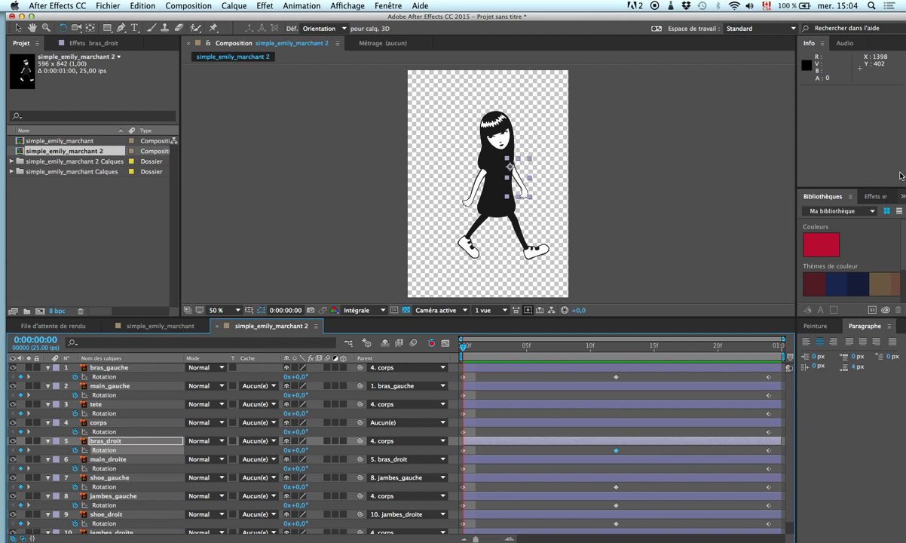
{"action": "key", "text": "super+Tab"}
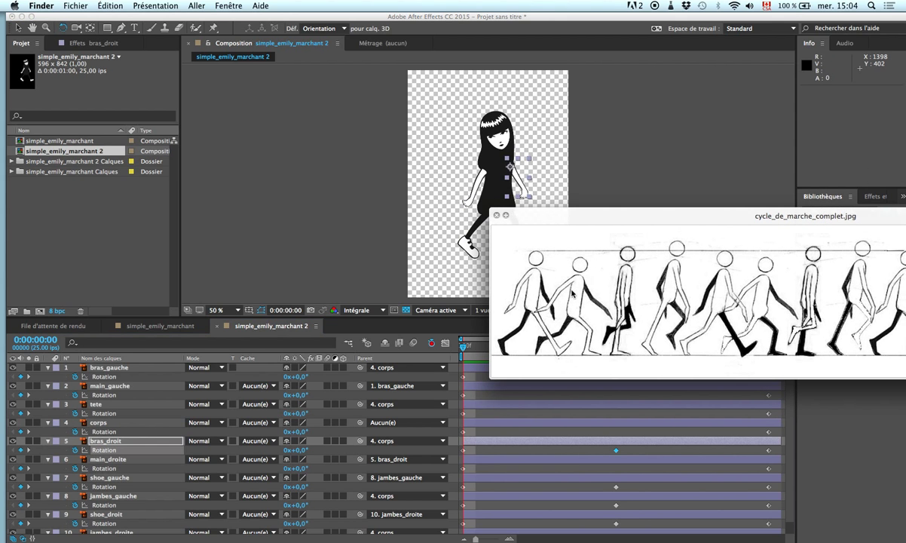
{"action": "left_click", "coordinate": [496, 215]}
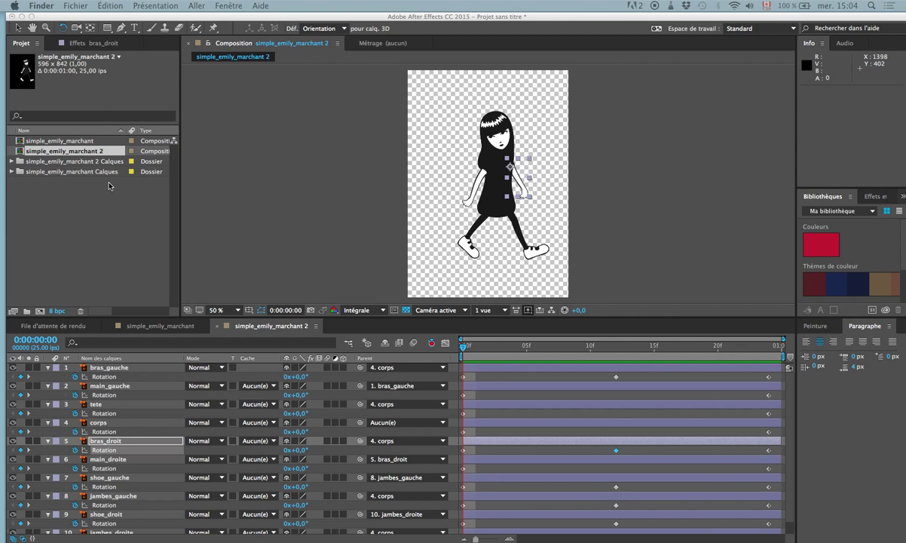
{"action": "left_click", "coordinate": [40, 310]}
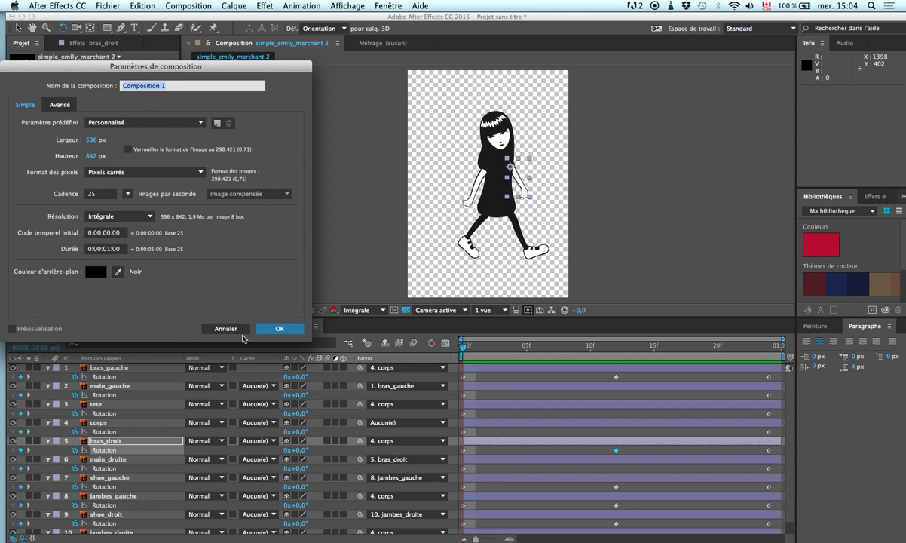
Step: Give the new composition a duration of 0:00:10:00
{"action": "left_click", "coordinate": [108, 251]}
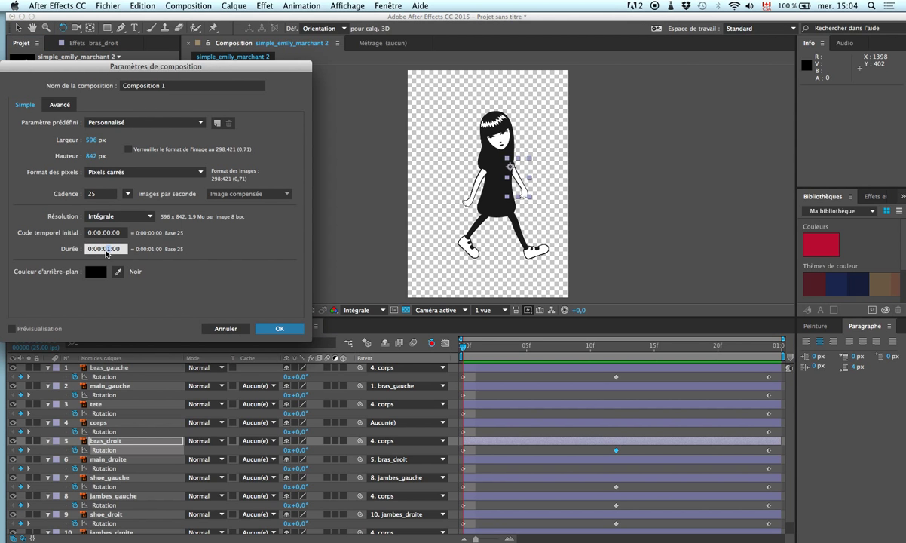
{"action": "type", "text": "10"}
{"action": "left_click", "coordinate": [279, 328]}
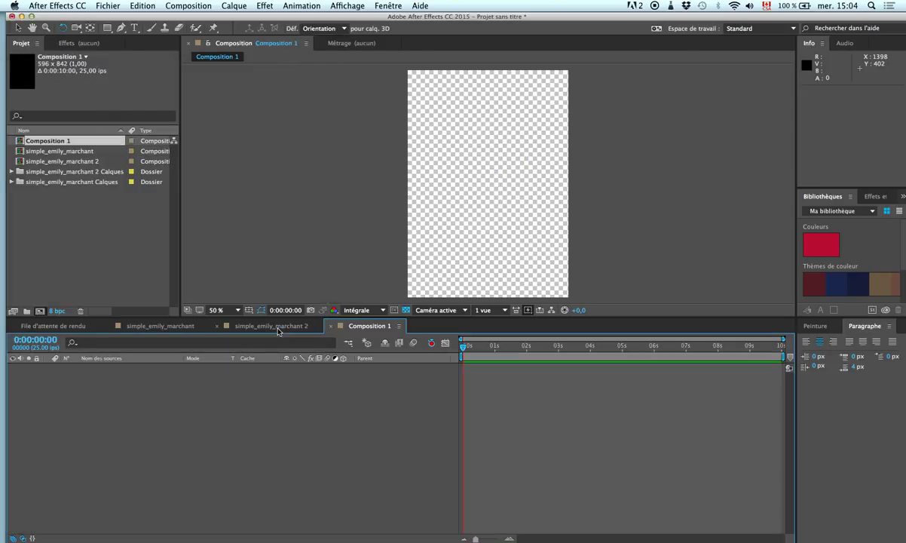
{"action": "left_click", "coordinate": [72, 161]}
{"action": "left_click_drag", "start_coordinate": [50, 163], "coordinate": [422, 187]}
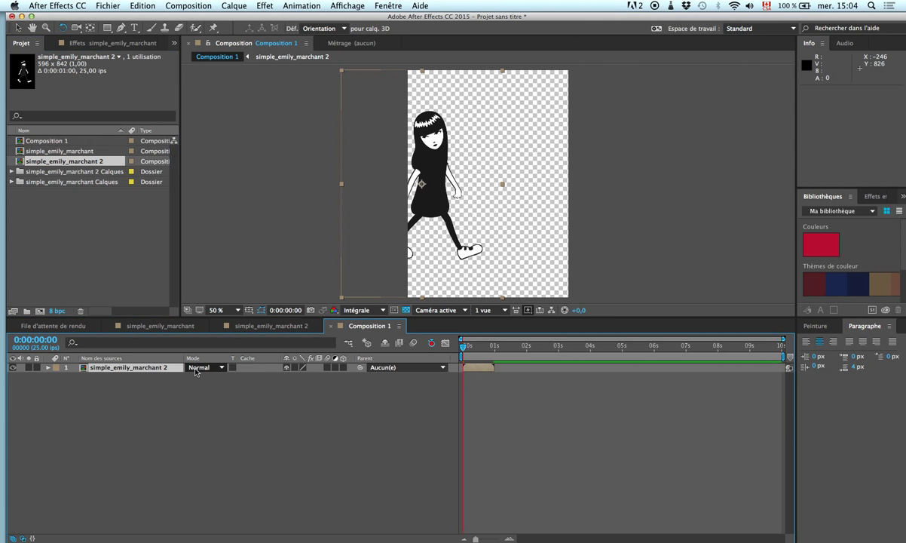
{"action": "key", "text": "s"}
{"action": "left_click_drag", "start_coordinate": [303, 377], "coordinate": [298, 382]}
Step: Move the character up toward the top left and reveal its Position value
{"action": "left_click", "coordinate": [18, 27]}
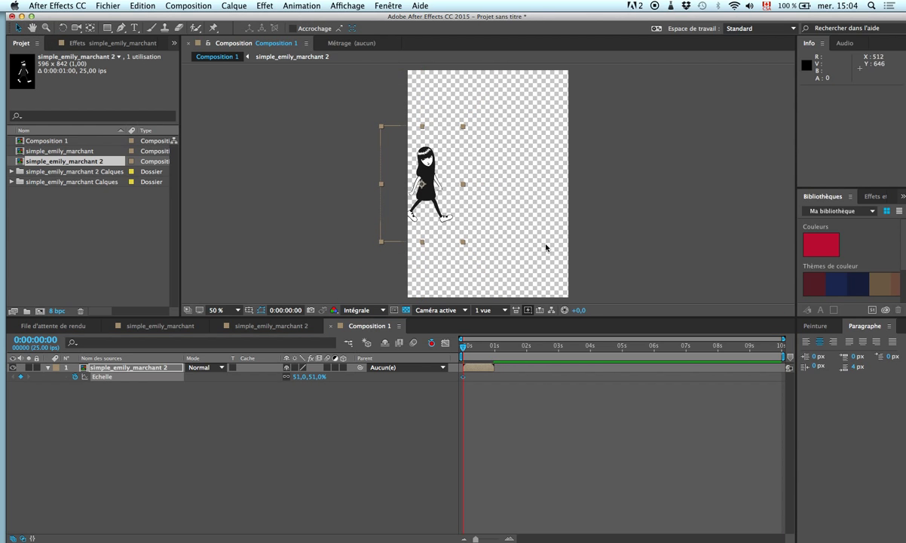
{"action": "left_click_drag", "start_coordinate": [444, 207], "coordinate": [447, 138]}
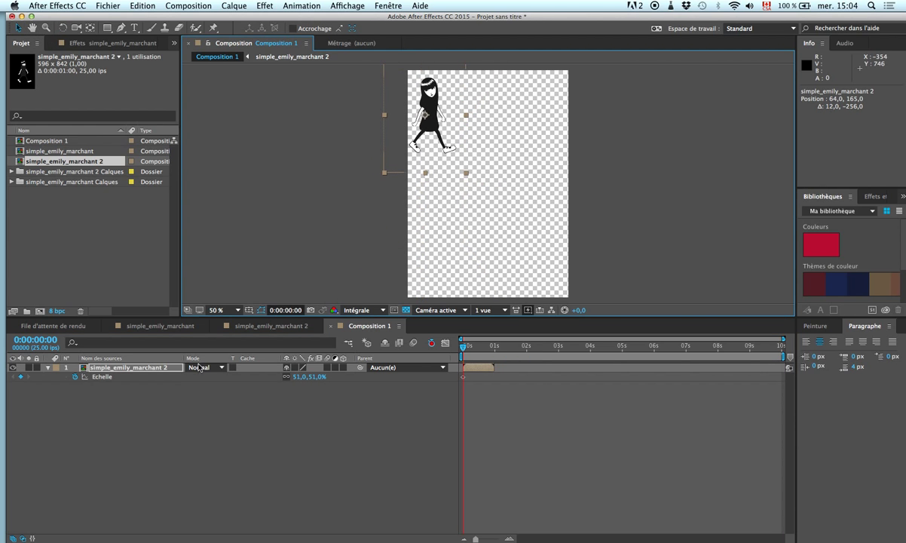
{"action": "left_click", "coordinate": [135, 368]}
{"action": "key", "text": "p"}
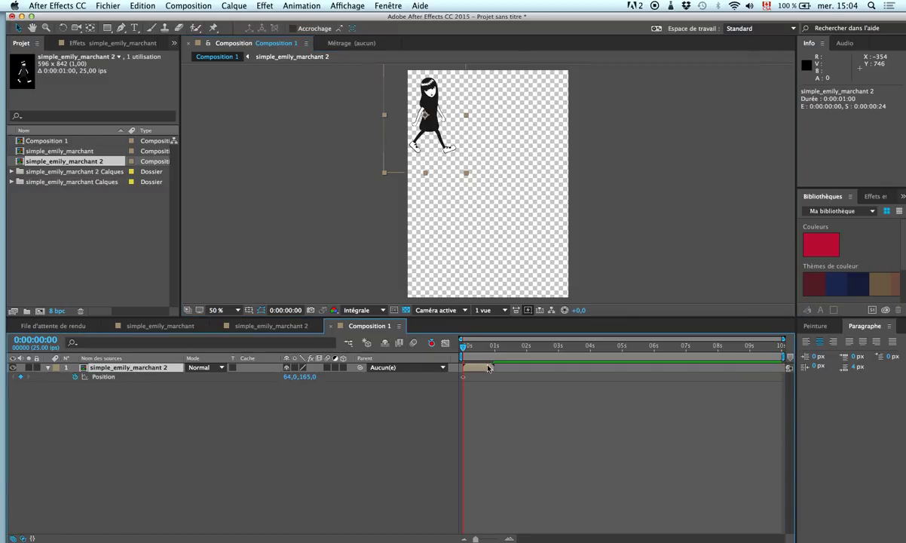
{"action": "left_click_drag", "start_coordinate": [469, 353], "coordinate": [486, 357]}
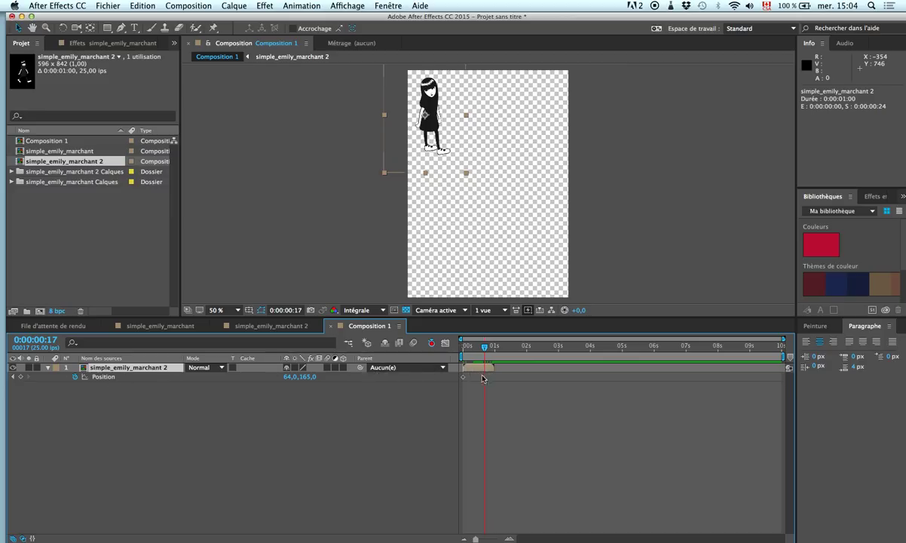
Step: Enable time remapping with an end keyframe at 0:00:00:23, deleting the extra keyframe after it
{"action": "right_click", "coordinate": [169, 369]}
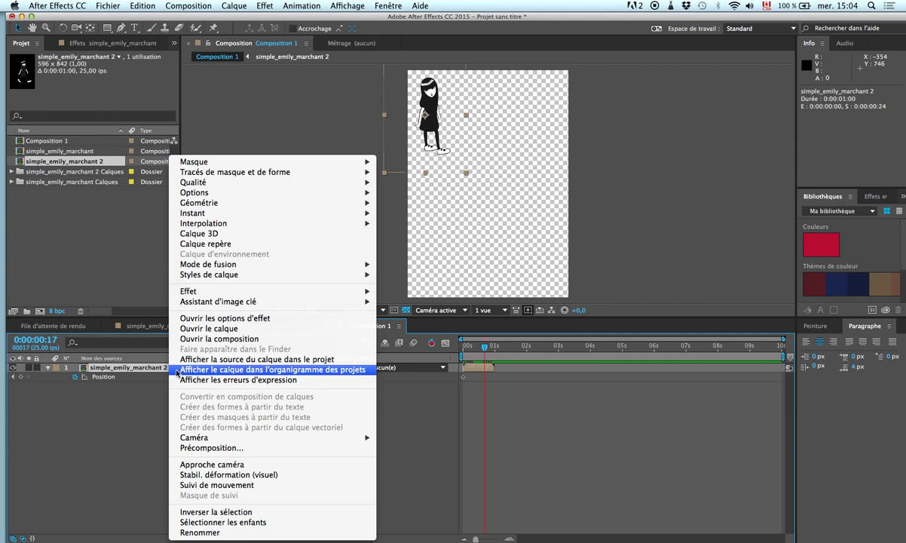
{"action": "mouse_move", "coordinate": [301, 215]}
{"action": "left_click", "coordinate": [422, 213]}
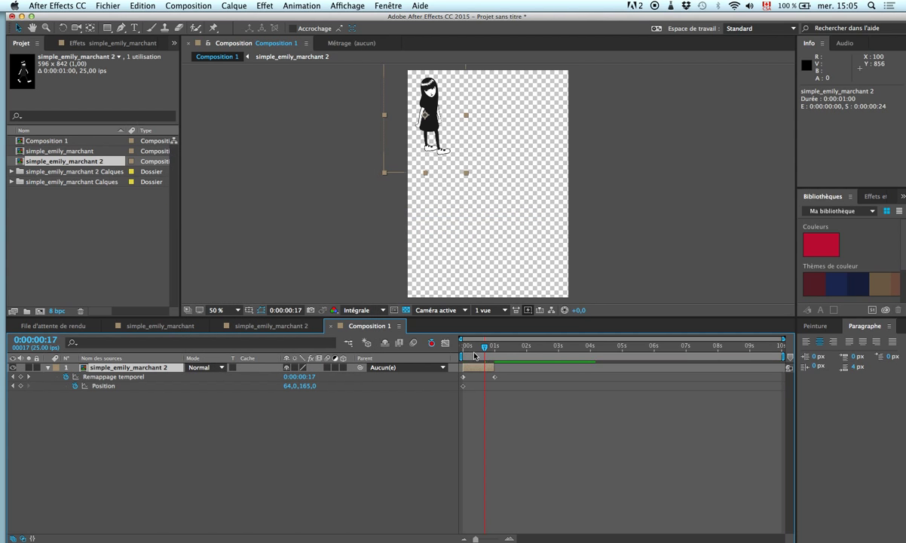
{"action": "left_click_drag", "start_coordinate": [484, 355], "coordinate": [492, 359]}
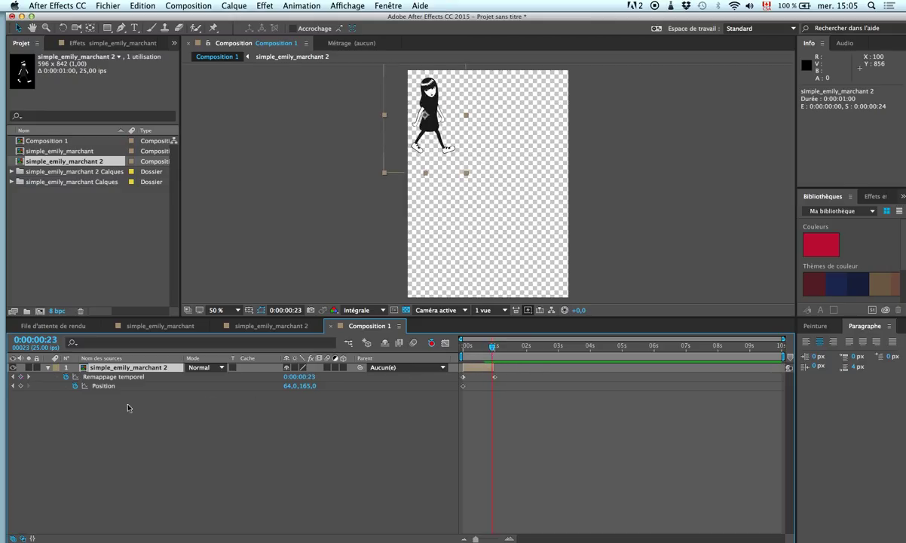
{"action": "left_click", "coordinate": [21, 377]}
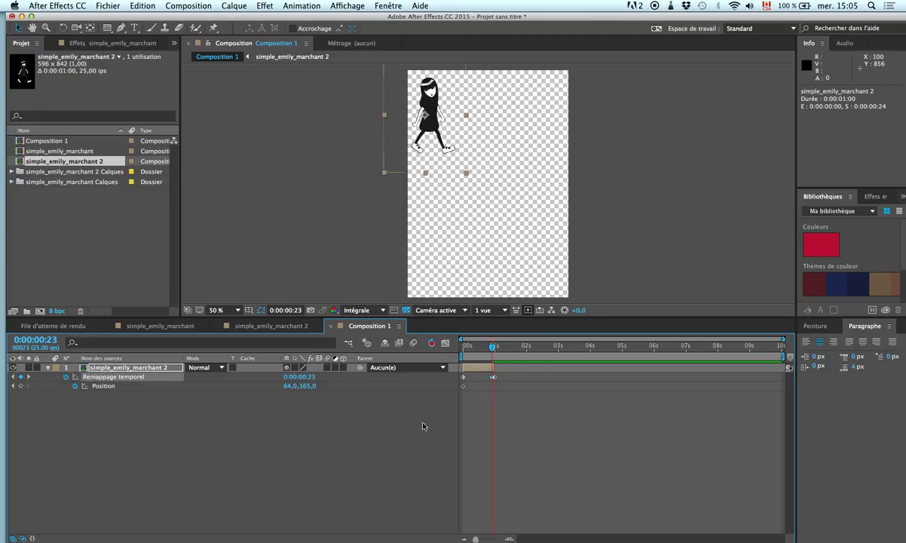
{"action": "left_click", "coordinate": [497, 378]}
{"action": "left_click", "coordinate": [495, 377]}
{"action": "key", "text": "Delete"}
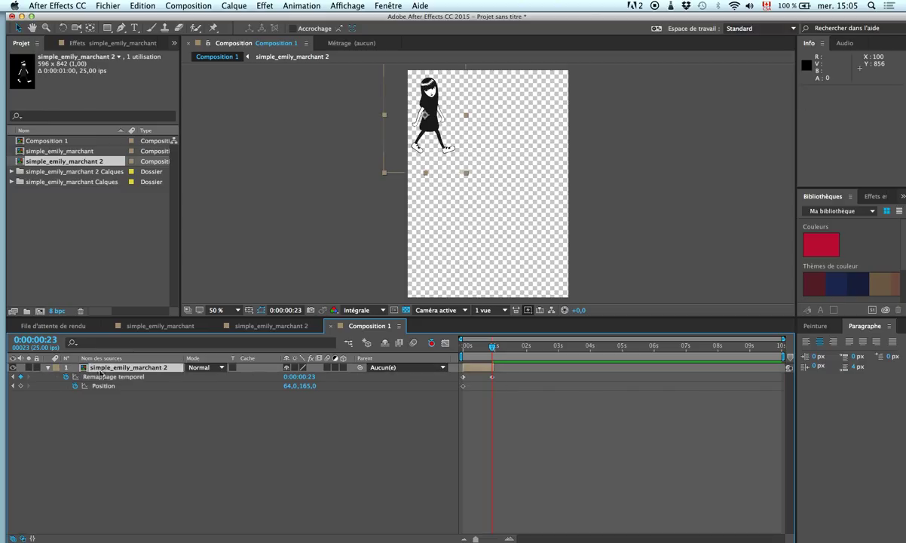
Step: Add a loopOut() expression to Time Remap and extend the layer to the composition's end
{"action": "left_click", "coordinate": [69, 379], "text": "alt"}
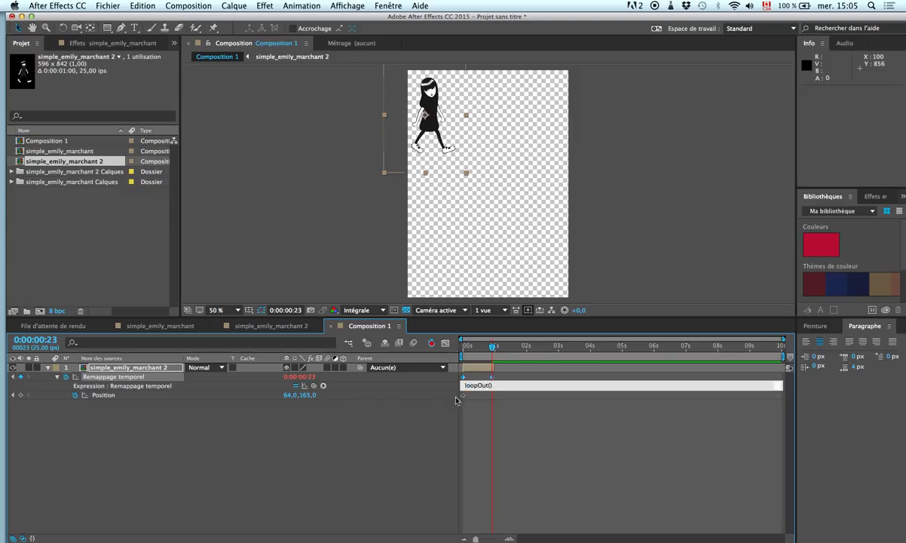
{"action": "left_click", "coordinate": [495, 367]}
{"action": "left_click_drag", "start_coordinate": [836, 366], "coordinate": [842, 366]}
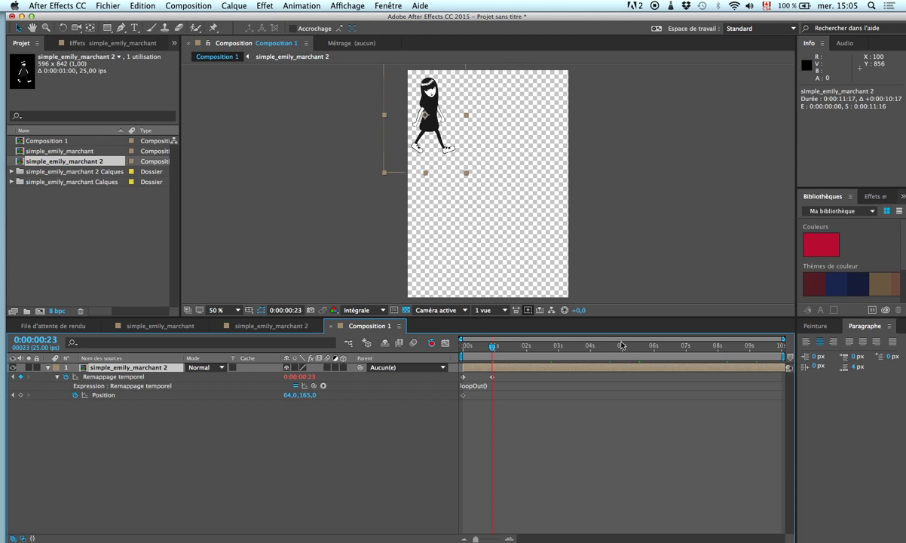
{"action": "key", "text": "space"}
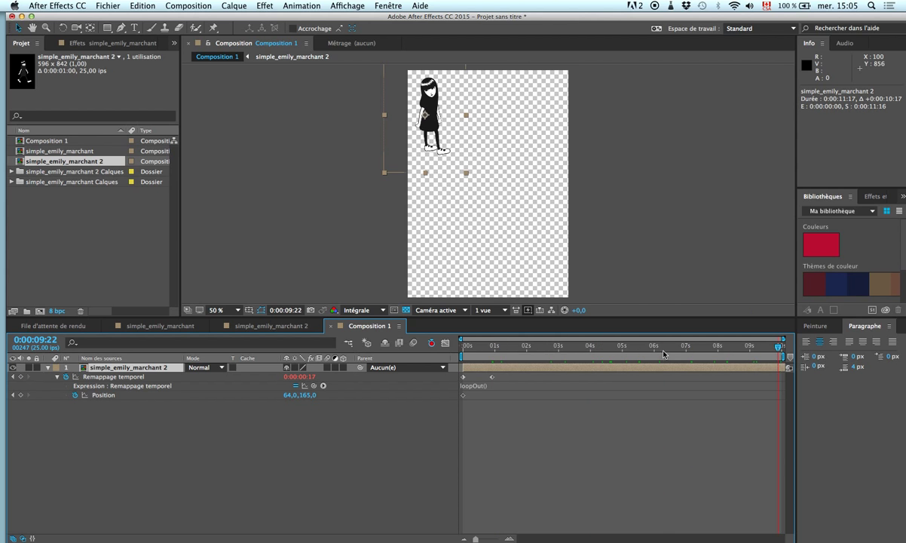
Step: Set a starting Position keyframe near the left side at 34,153
{"action": "left_click", "coordinate": [99, 395]}
{"action": "mouse_move", "coordinate": [442, 121]}
{"action": "left_mouse_down"}
{"action": "mouse_move", "coordinate": [530, 118]}
{"action": "mouse_move", "coordinate": [432, 115]}
{"action": "left_mouse_up"}
{"action": "key", "text": "space"}
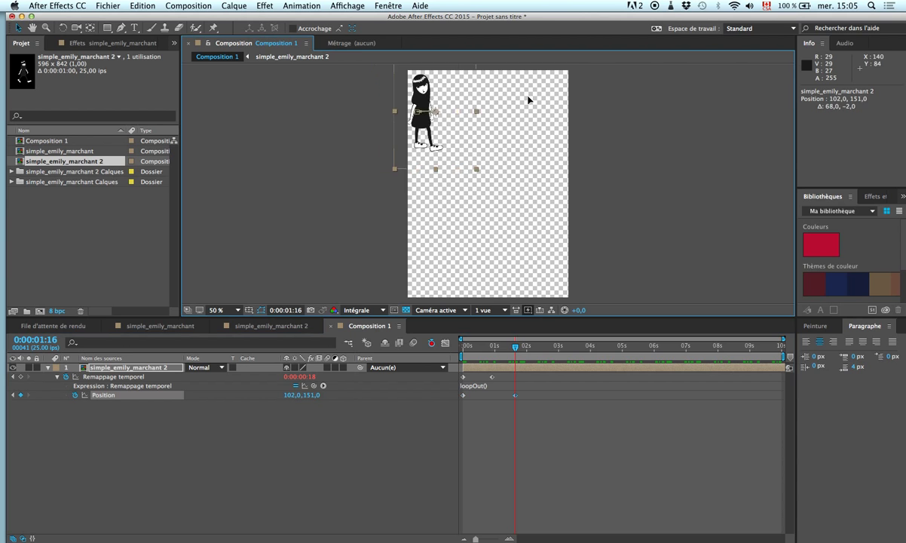
Step: At 0:00:01:16 move the character past the right edge to 708,189, undoing a stray move
{"action": "left_click_drag", "start_coordinate": [445, 83], "coordinate": [627, 92]}
{"action": "left_click_drag", "start_coordinate": [515, 349], "coordinate": [570, 349]}
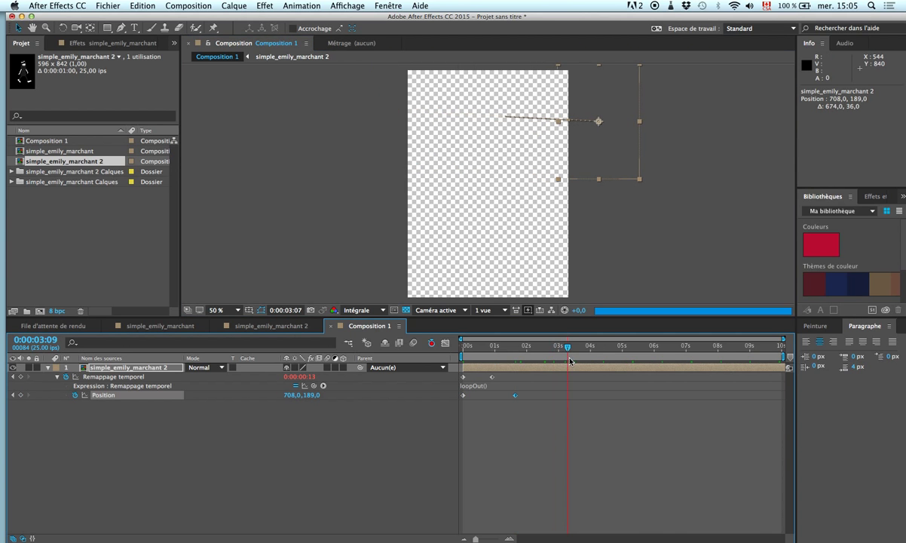
{"action": "left_click_drag", "start_coordinate": [586, 148], "coordinate": [585, 187]}
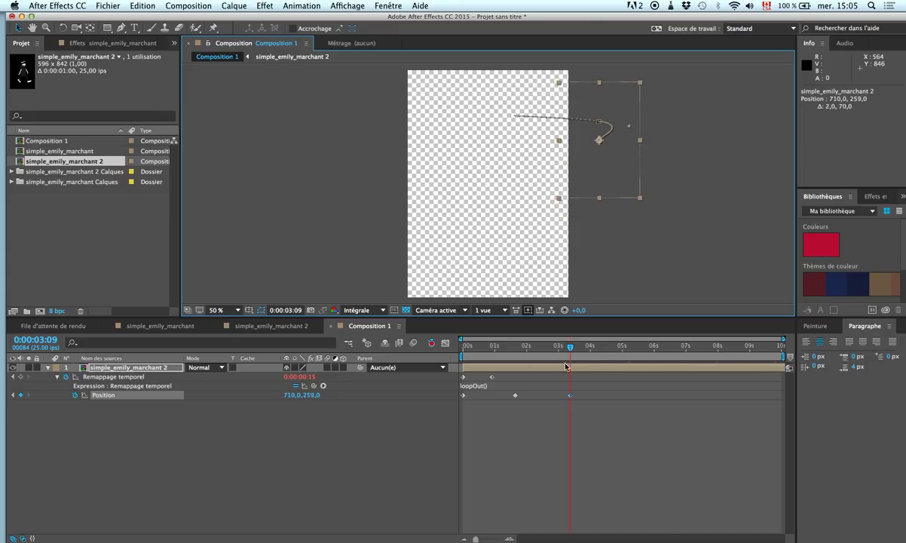
{"action": "key", "text": "super+z"}
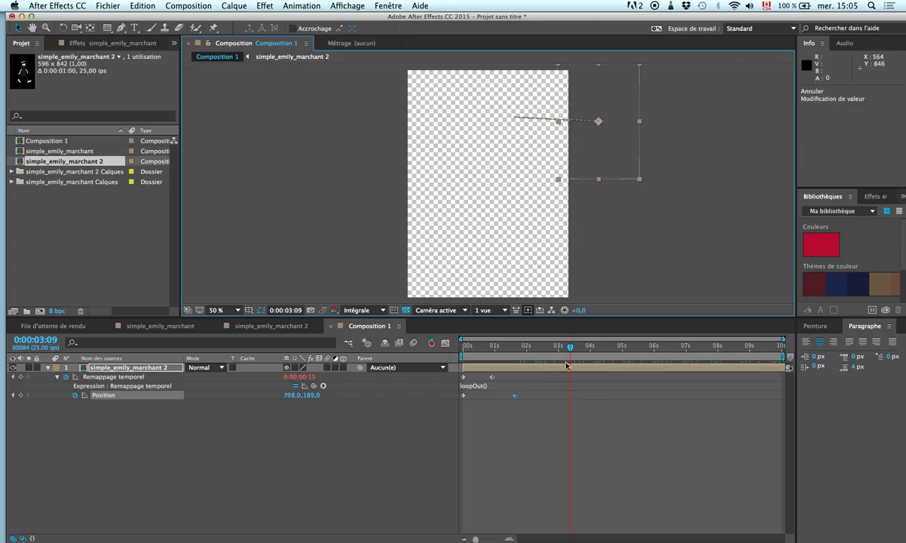
{"action": "left_click", "coordinate": [530, 348]}
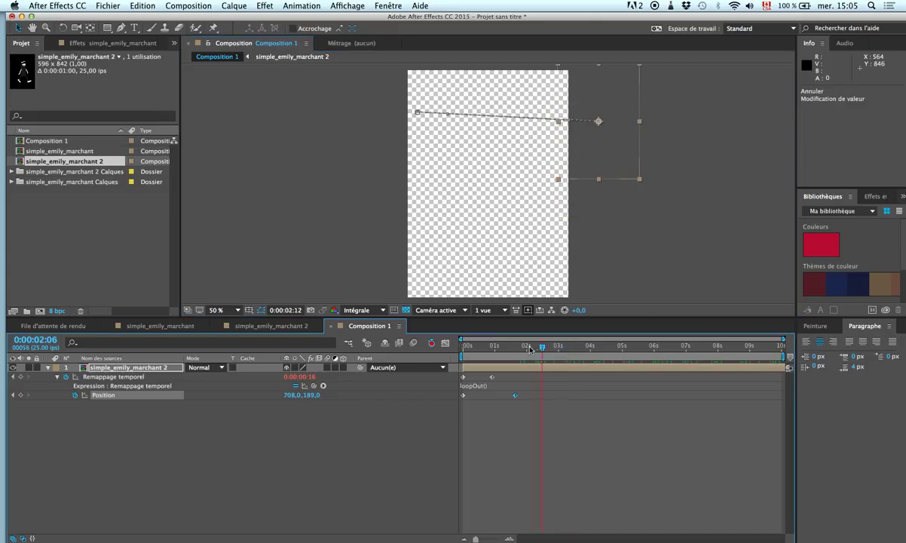
{"action": "left_click", "coordinate": [128, 368]}
Step: Split the walking layer at 0:00:02:03 and move the second part off the left edge
{"action": "key", "text": "super+shift+d"}
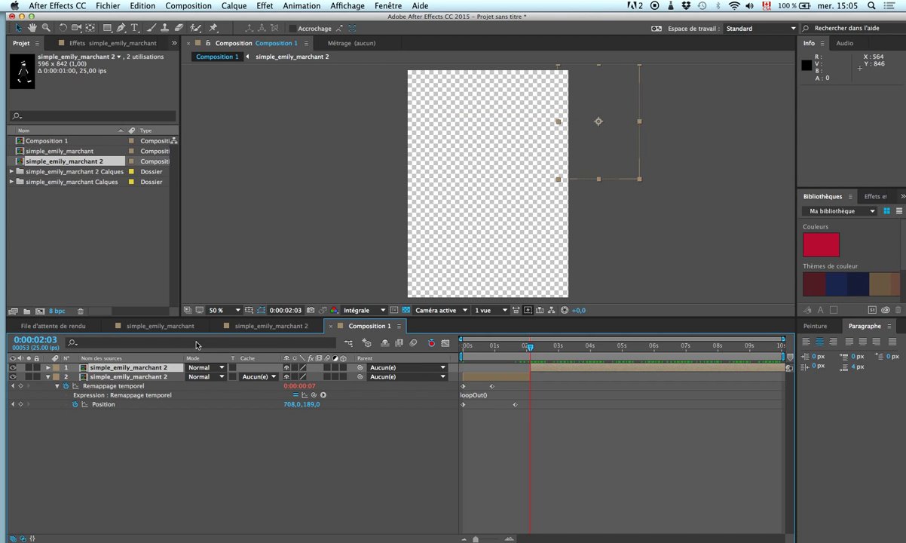
{"action": "left_click_drag", "start_coordinate": [609, 162], "coordinate": [387, 209]}
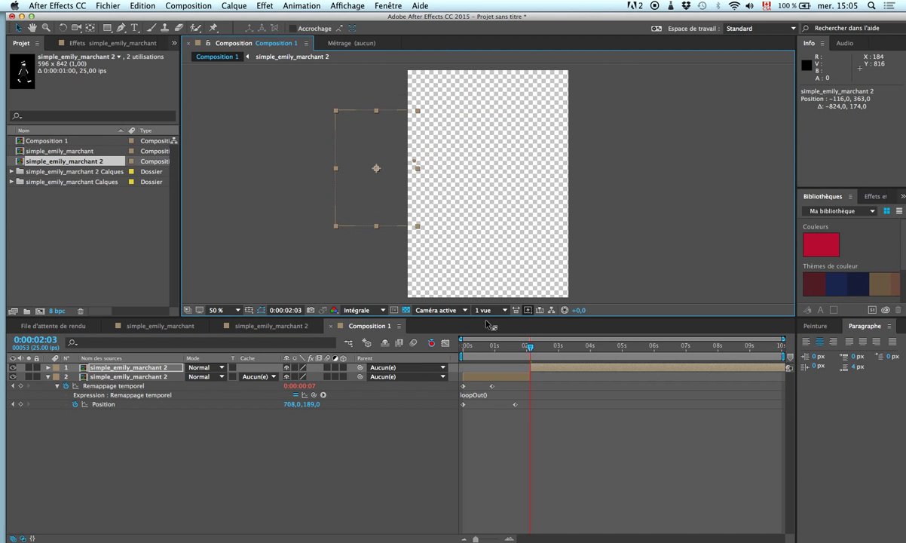
{"action": "key", "text": "Page_Up"}
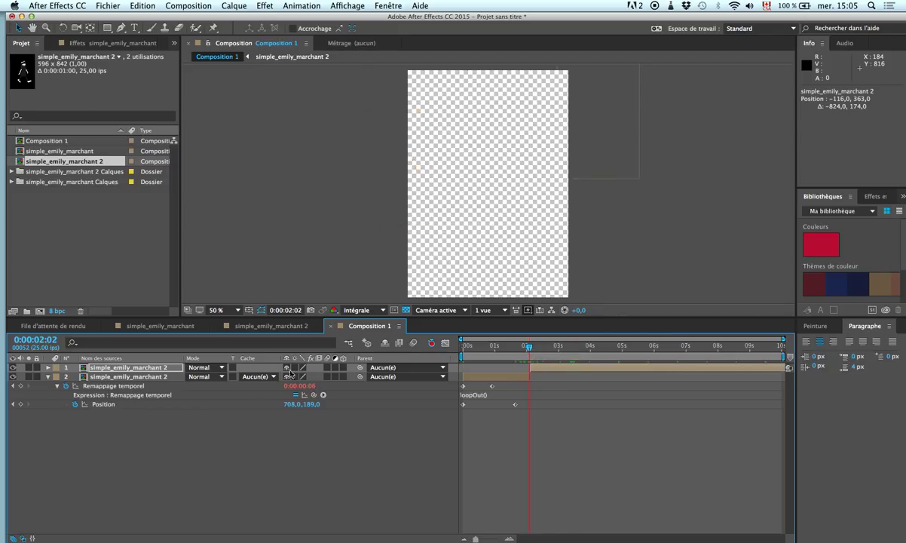
{"action": "left_click", "coordinate": [109, 369]}
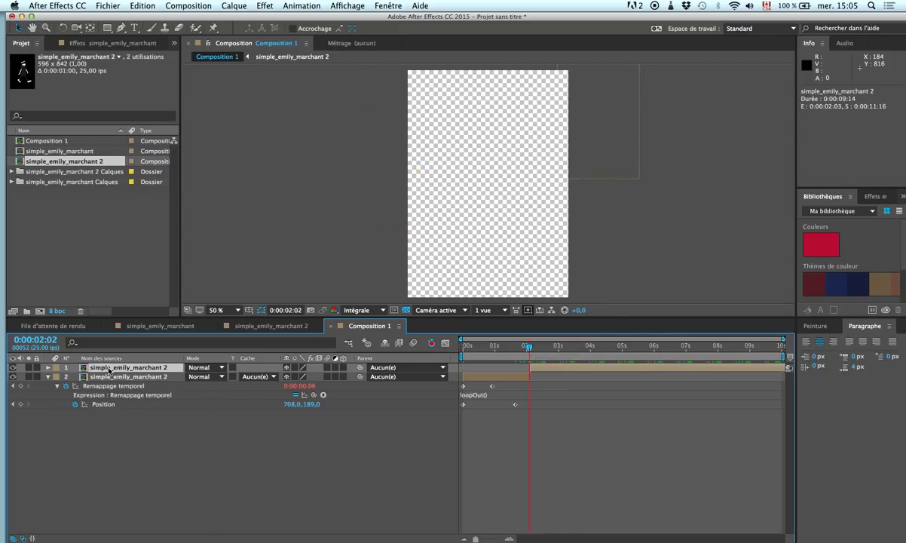
{"action": "key", "text": "p"}
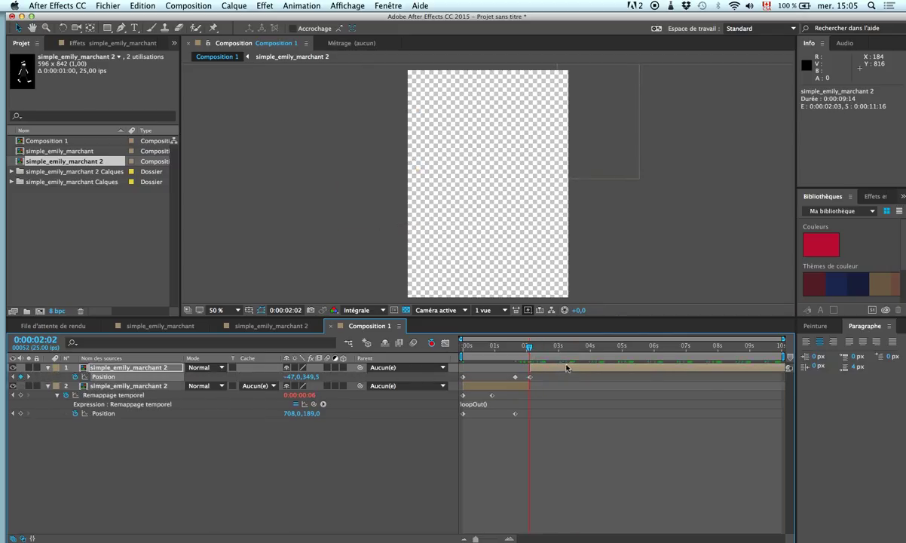
Step: At 0:00:04:01 bring the character into the frame at 678,363 and preview the walk
{"action": "left_click_drag", "start_coordinate": [532, 349], "coordinate": [591, 347]}
{"action": "left_click_drag", "start_coordinate": [345, 215], "coordinate": [624, 215]}
{"action": "key", "text": "space"}
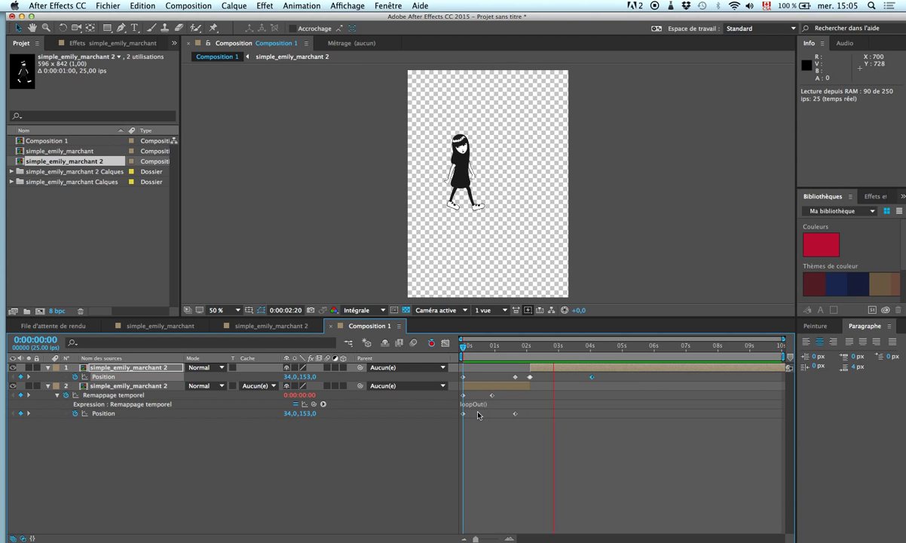
{"action": "key", "text": "space"}
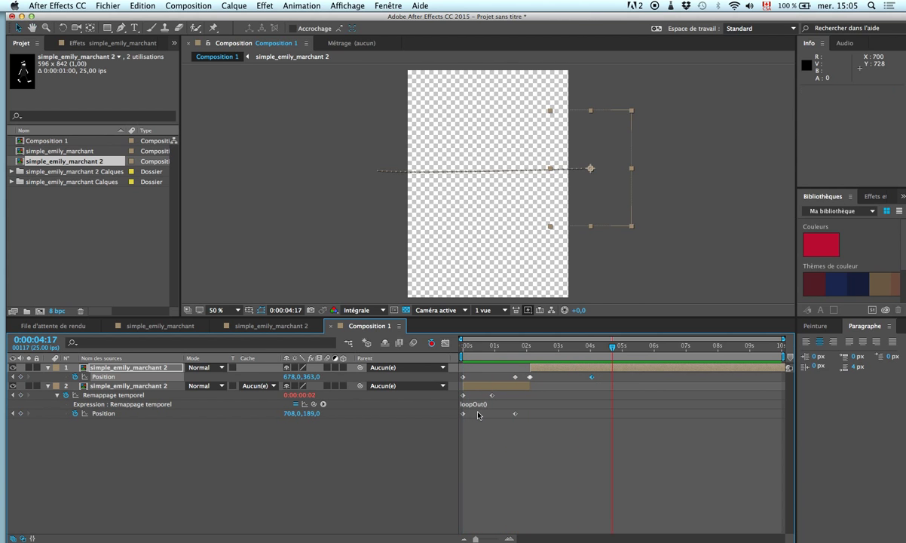